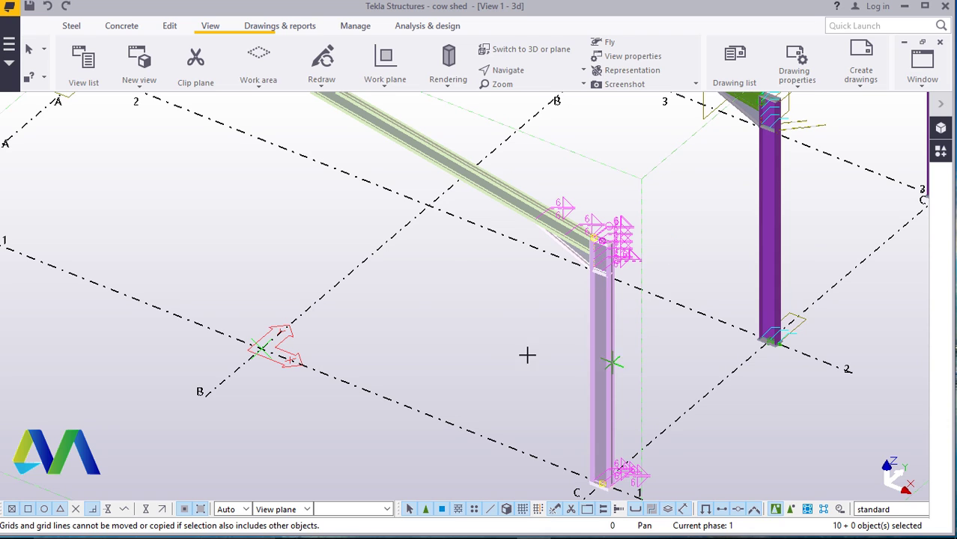
# End the running command, clear the frame selection and redraw the 3D view of the cow shed frames
pyautogui.scroll(-5, 516, 361)
pyautogui.scroll(-1, 523, 368)
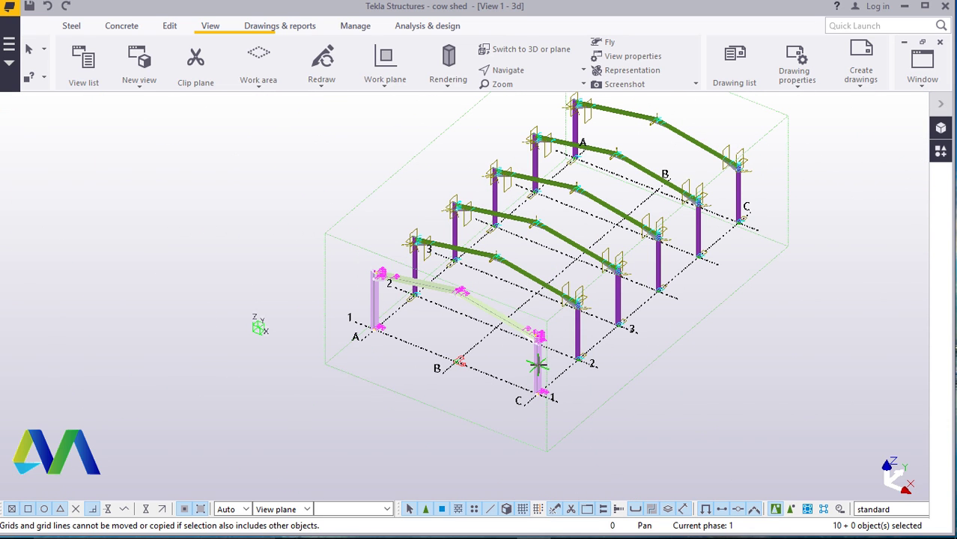
pyautogui.rightClick(348, 193)
pyautogui.click(404, 203)
pyautogui.click(325, 185)
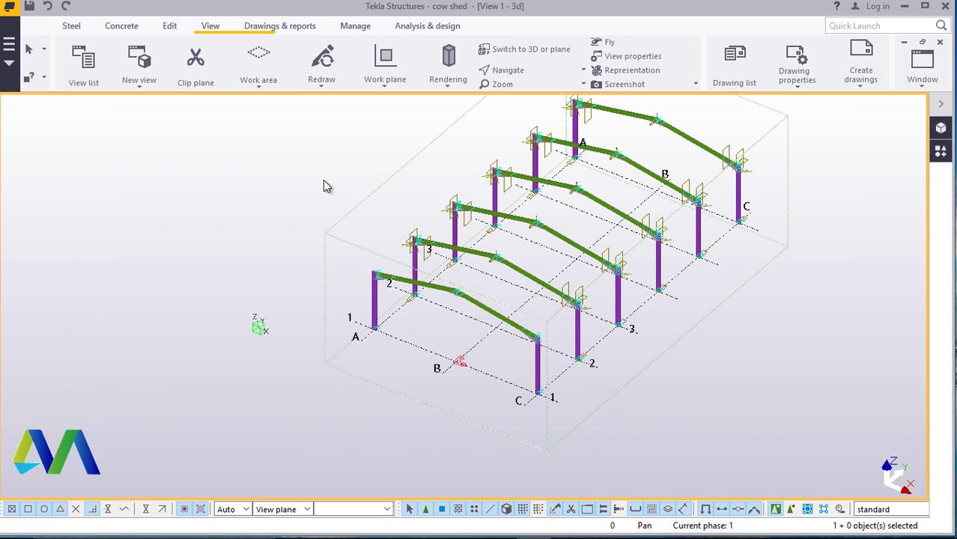
pyautogui.scroll(2, 748, 191)
pyautogui.rightClick(752, 192)
pyautogui.click(798, 271)
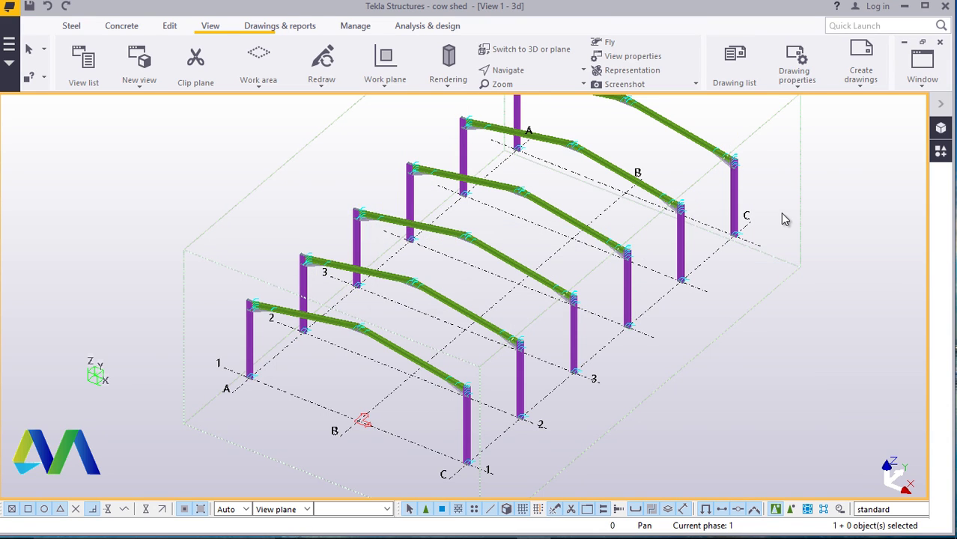
# Examine the portal frames and a bolted, haunched ridge connection between two rafters up close
pyautogui.scroll(2, 549, 201)
pyautogui.click(508, 69)
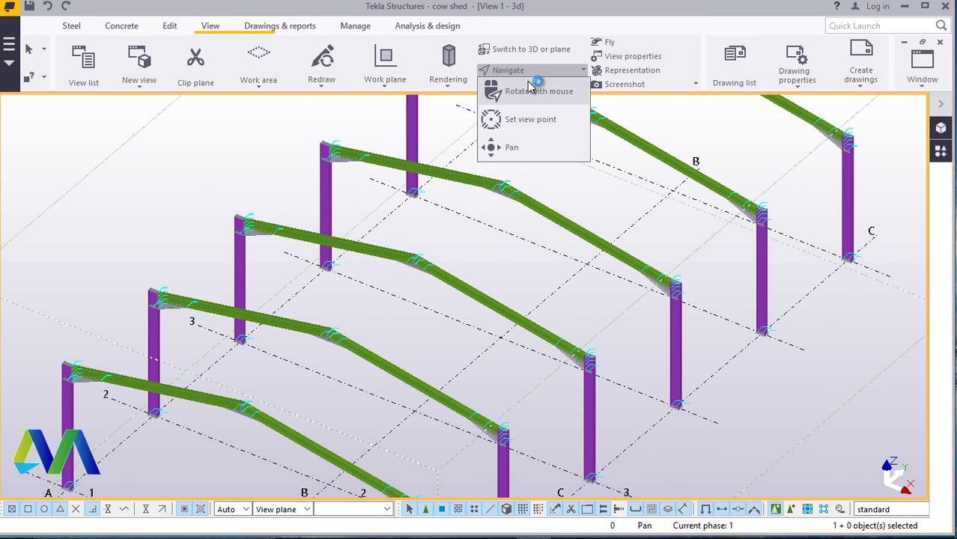
pyautogui.click(533, 86)
pyautogui.click(508, 70)
pyautogui.click(525, 122)
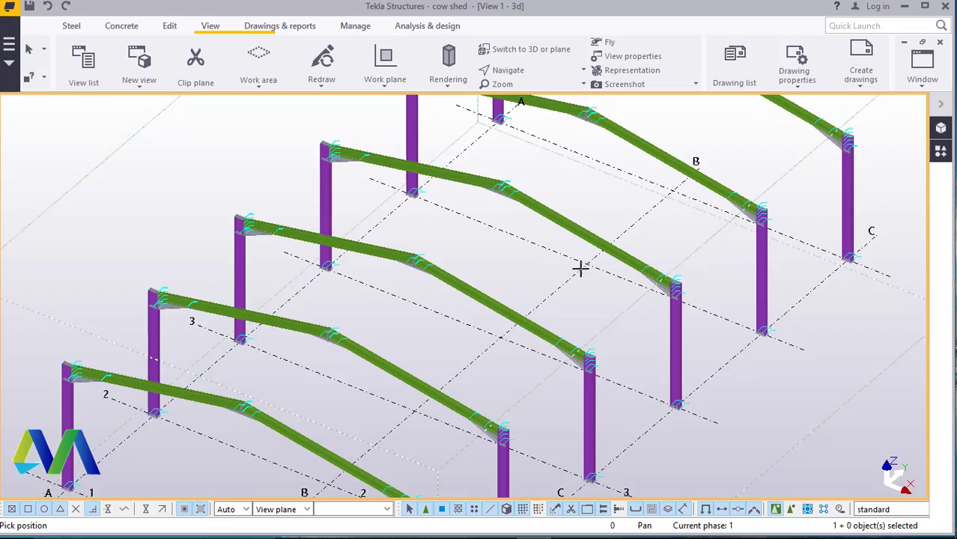
pyautogui.click(587, 391)
pyautogui.moveTo(550, 343)
pyautogui.keyDown('ctrl'); pyautogui.mouseDown(button='middle')
pyautogui.moveTo(436, 325)
pyautogui.moveTo(645, 303)
pyautogui.moveTo(658, 368)
pyautogui.moveTo(516, 355)
pyautogui.mouseUp(button='middle'); pyautogui.keyUp('ctrl')
pyautogui.scroll(5, 299, 284)
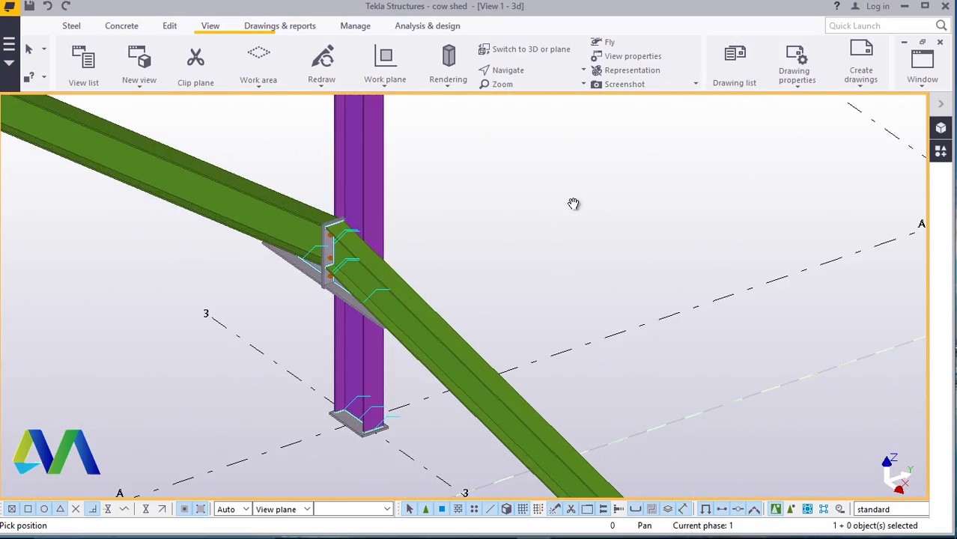
pyautogui.rightClick(639, 215)
pyautogui.click(639, 217)
pyautogui.scroll(-6, 581, 213)
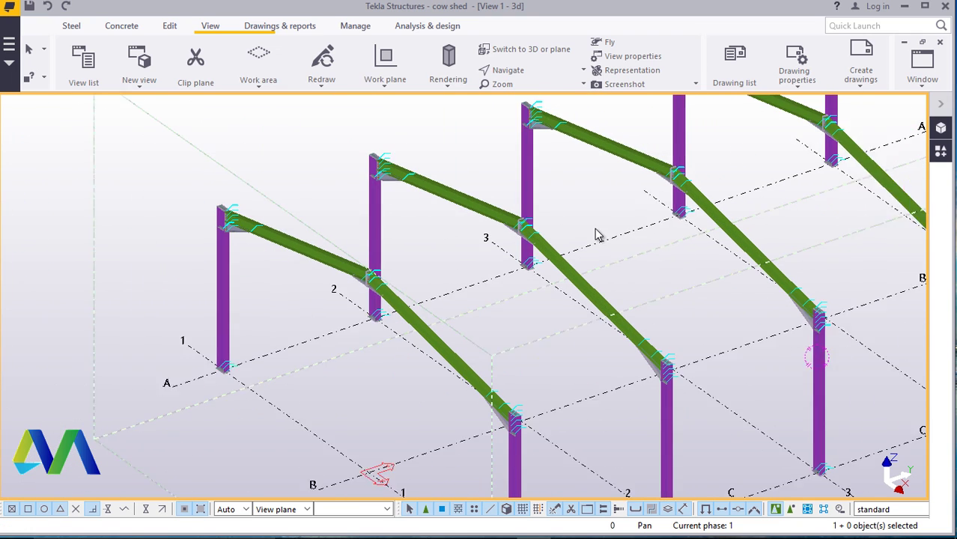
# Examine the first frame on gridline 1 and the open bay around its intersection with gridline B
pyautogui.click(509, 70)
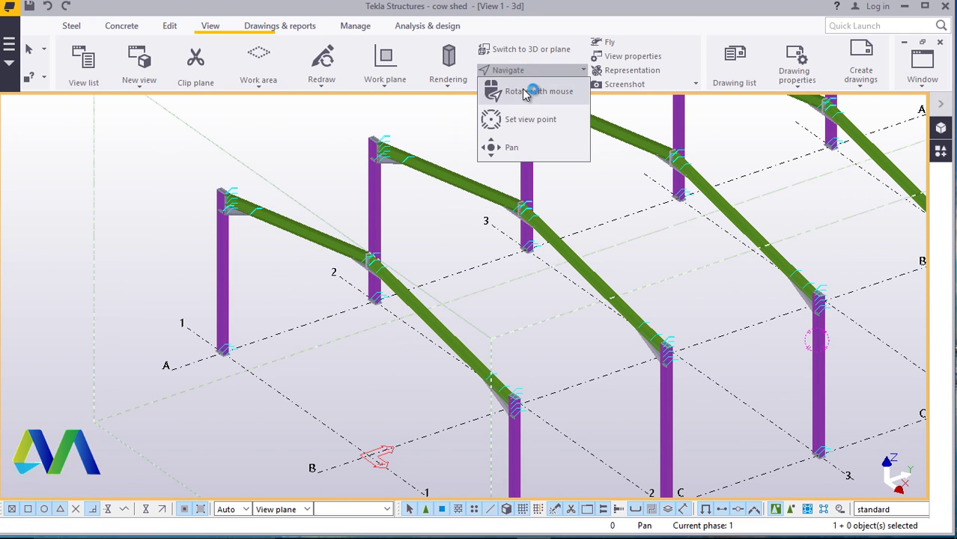
pyautogui.click(528, 117)
pyautogui.click(429, 296)
pyautogui.keyDown('ctrl'); pyautogui.moveTo(423, 306); pyautogui.dragTo(456, 367, button='middle'); pyautogui.keyUp('ctrl')
pyautogui.scroll(4, 456, 367)
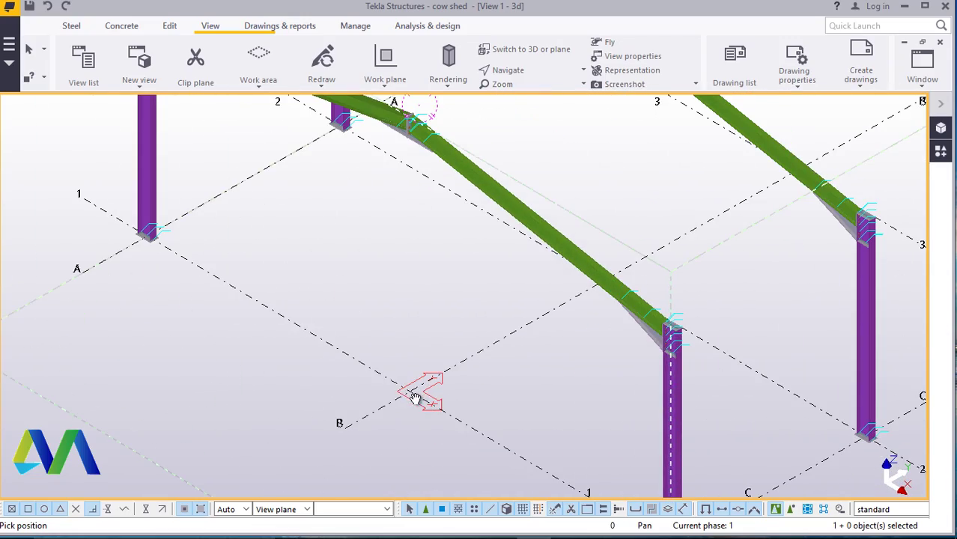
pyautogui.scroll(-1, 486, 342)
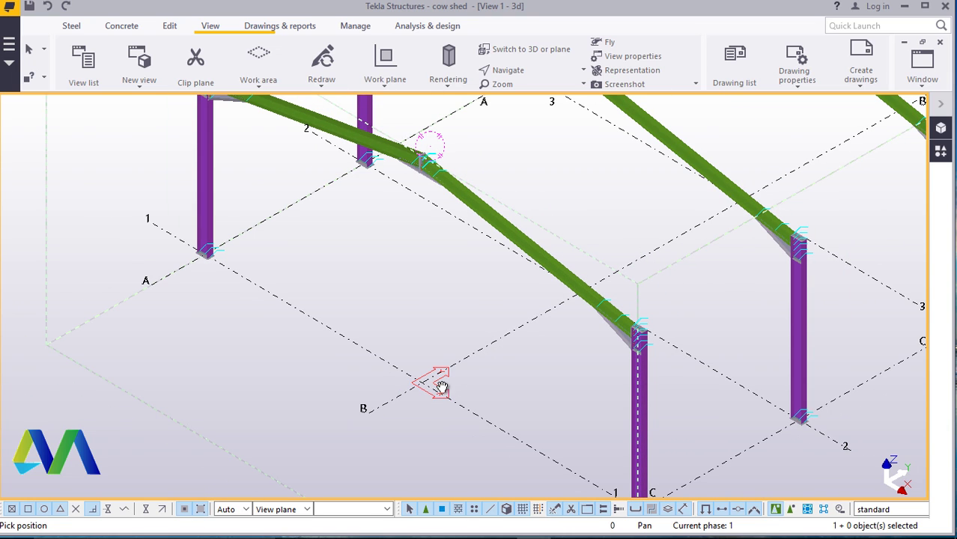
pyautogui.scroll(-3, 648, 279)
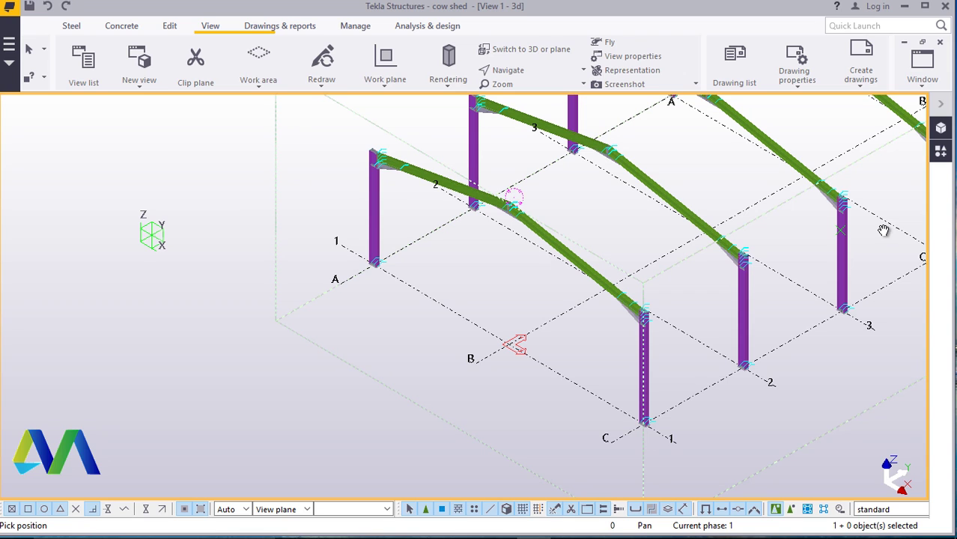
pyautogui.scroll(-2, 301, 398)
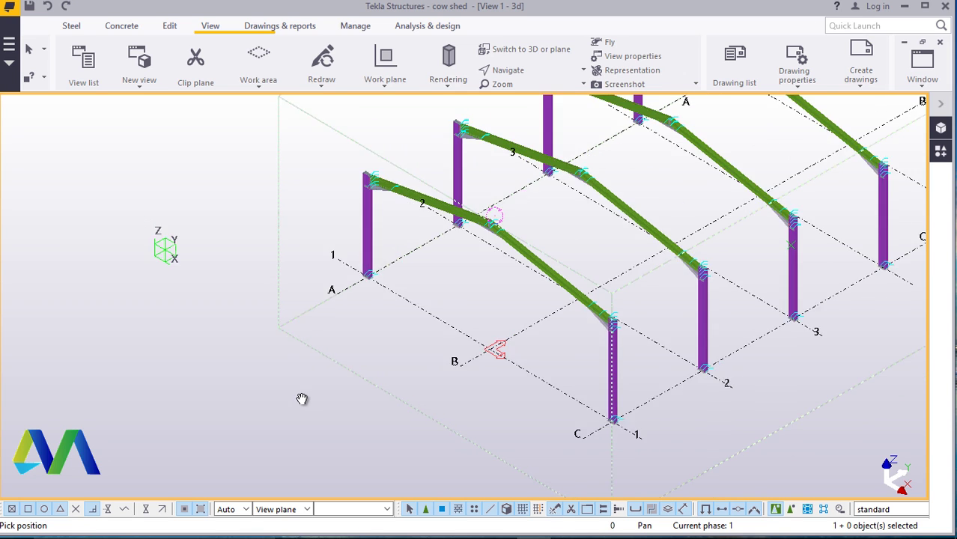
pyautogui.scroll(4, 391, 265)
pyautogui.rightClick(311, 238)
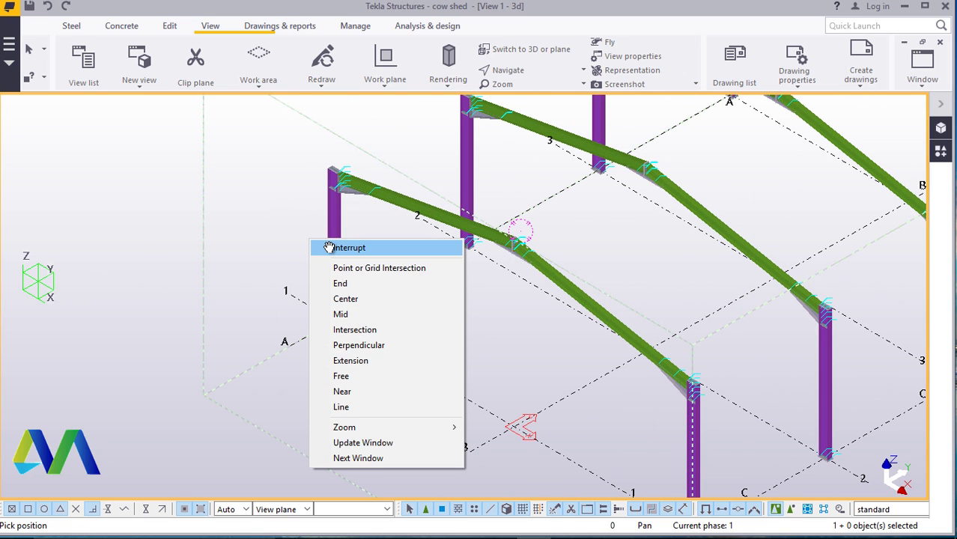
pyautogui.click(342, 248)
# Place a steel column at the intersection of gridlines B and 1
pyautogui.scroll(2, 380, 316)
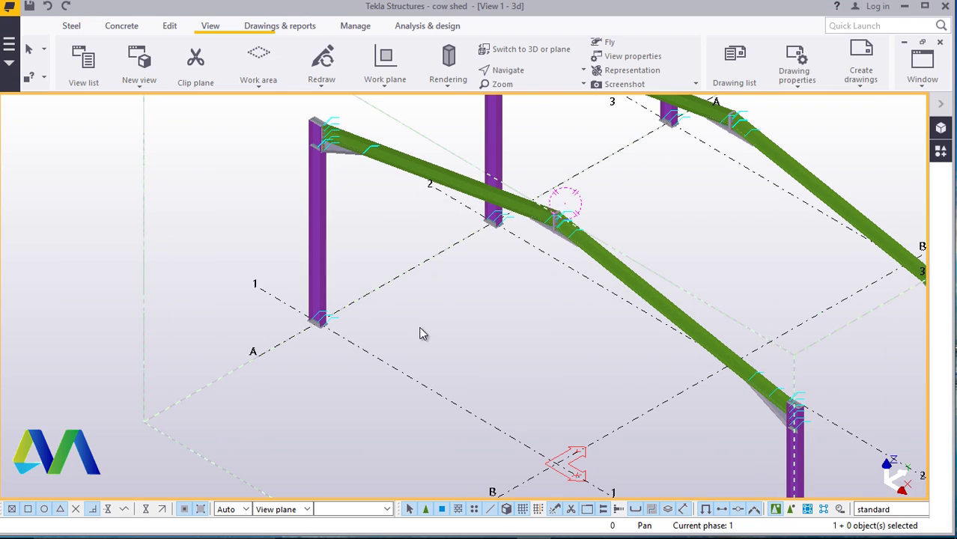
pyautogui.click(521, 69)
pyautogui.click(535, 117)
pyautogui.moveTo(556, 440); pyautogui.dragTo(599, 427)
pyautogui.rightClick(604, 300)
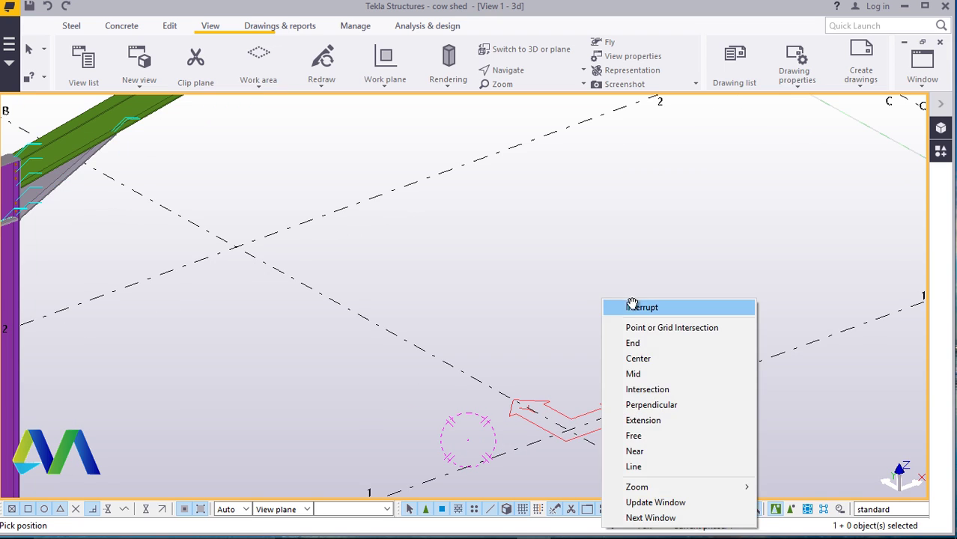
pyautogui.click(641, 305)
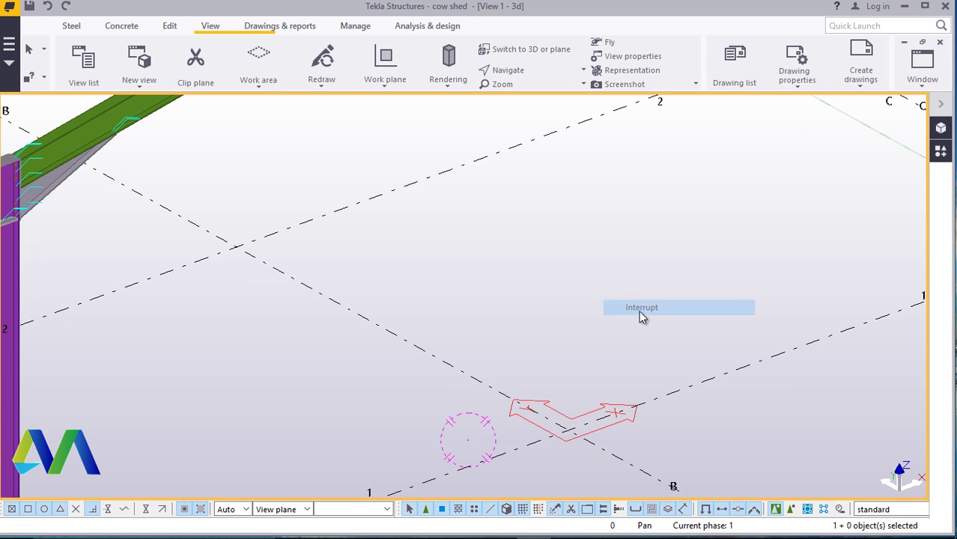
pyautogui.click(70, 27)
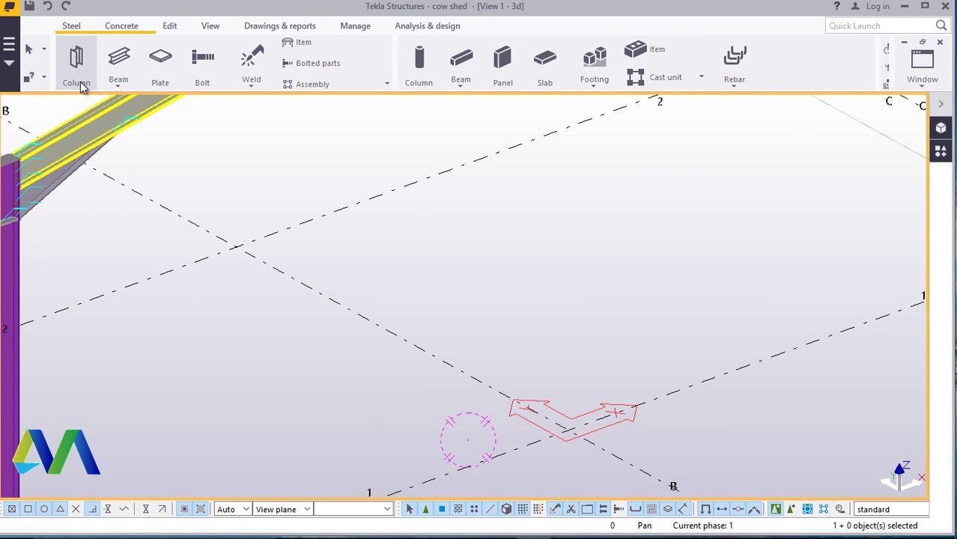
pyautogui.click(78, 78)
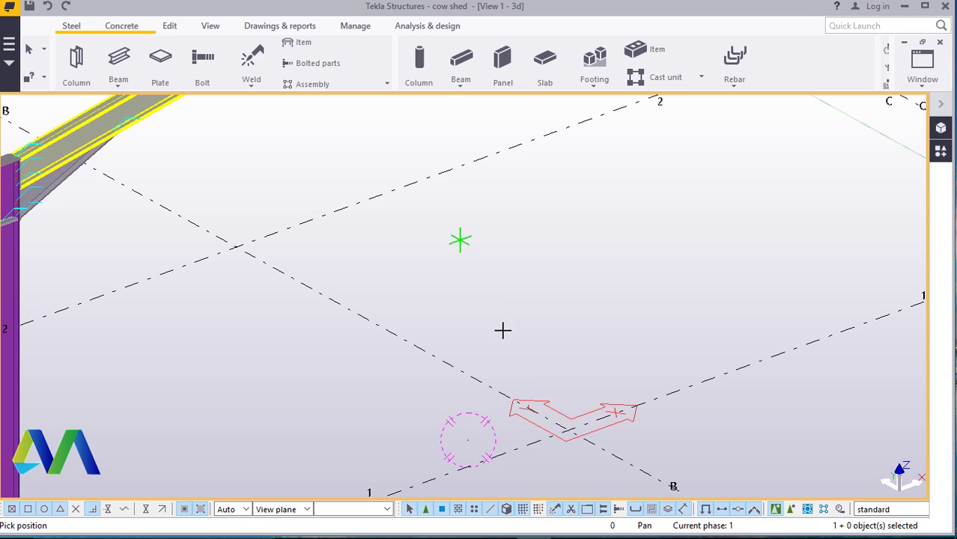
pyautogui.click(569, 430)
pyautogui.rightClick(586, 276)
pyautogui.click(633, 282)
# Change the new column's profile to the circular hollow section CF-CHS88.9*6.3 from the UK sections
pyautogui.click(577, 165)
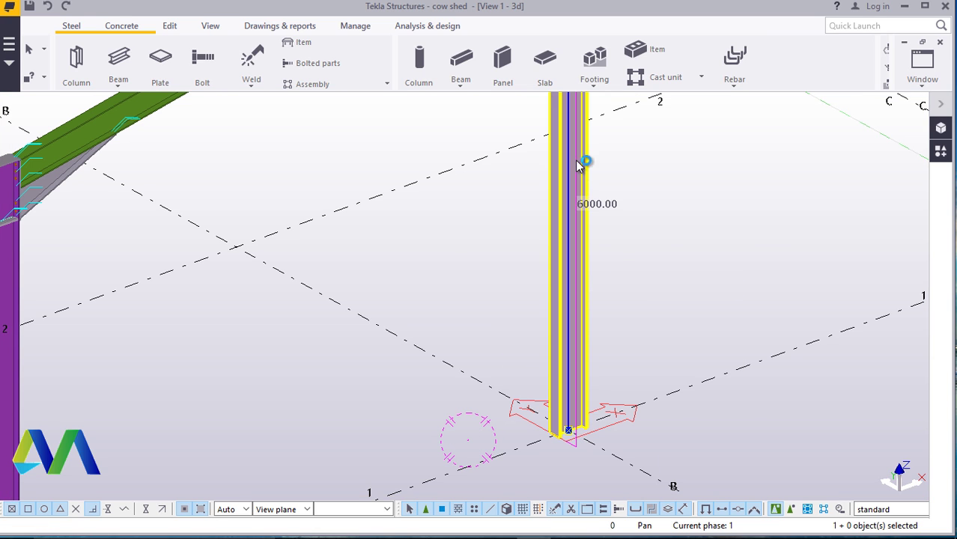
pyautogui.doubleClick(583, 191)
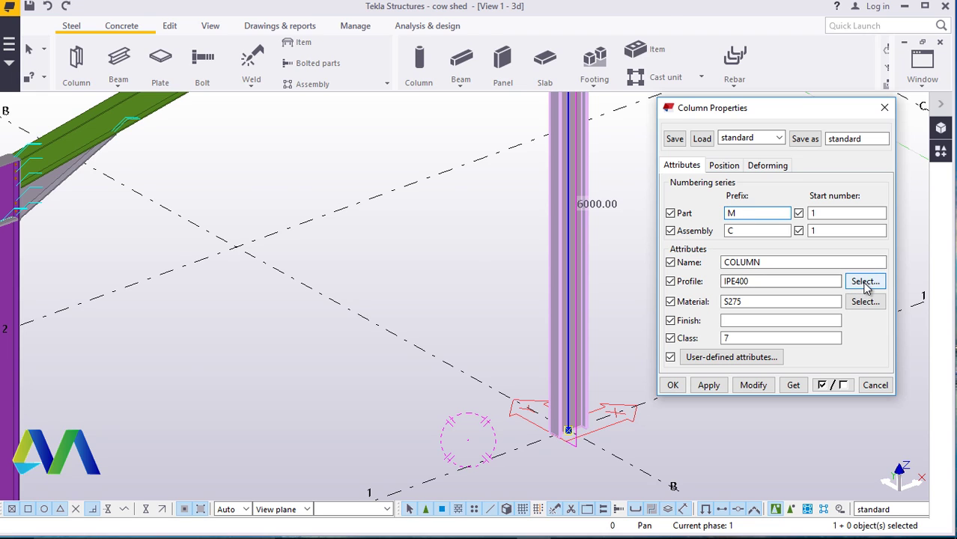
pyautogui.click(865, 282)
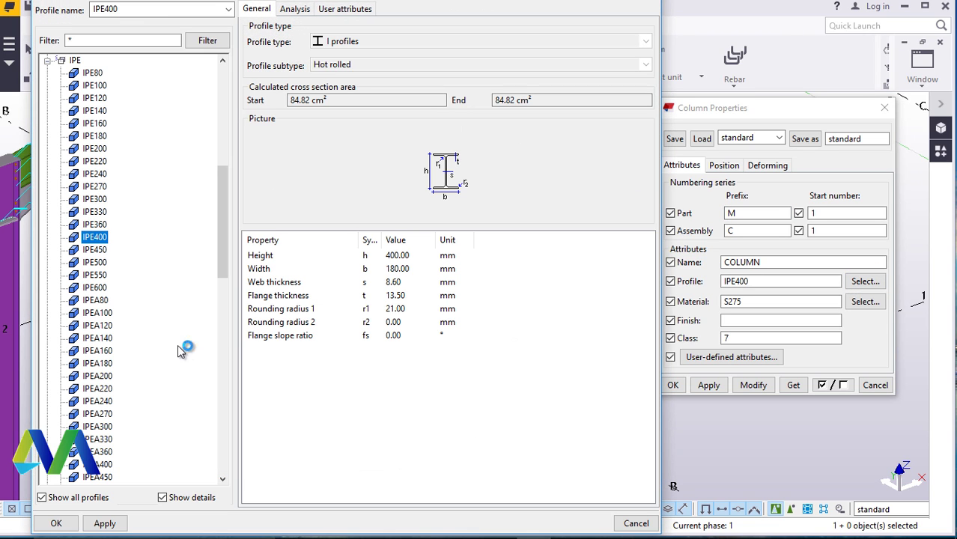
pyautogui.click(47, 60)
pyautogui.scroll(10, 92, 161)
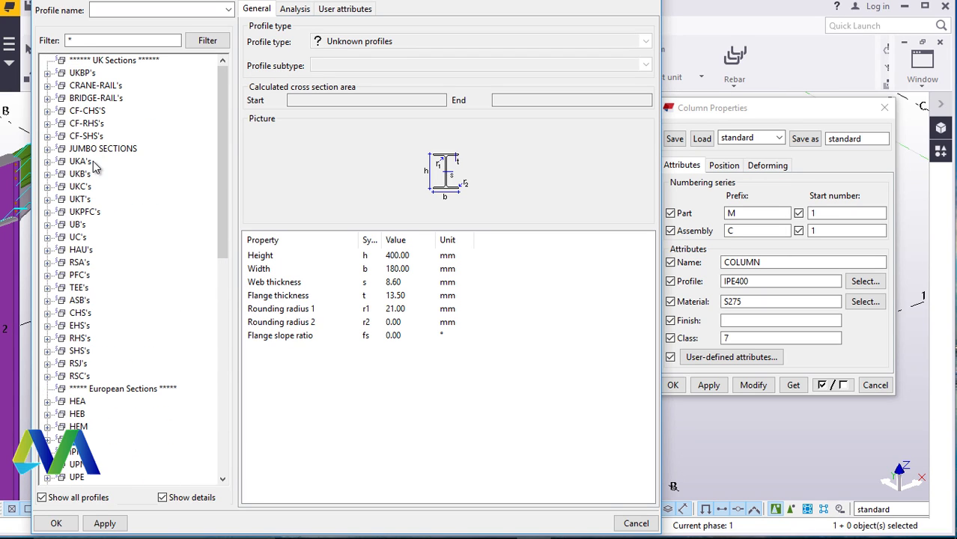
pyautogui.click(93, 161)
pyautogui.click(47, 111)
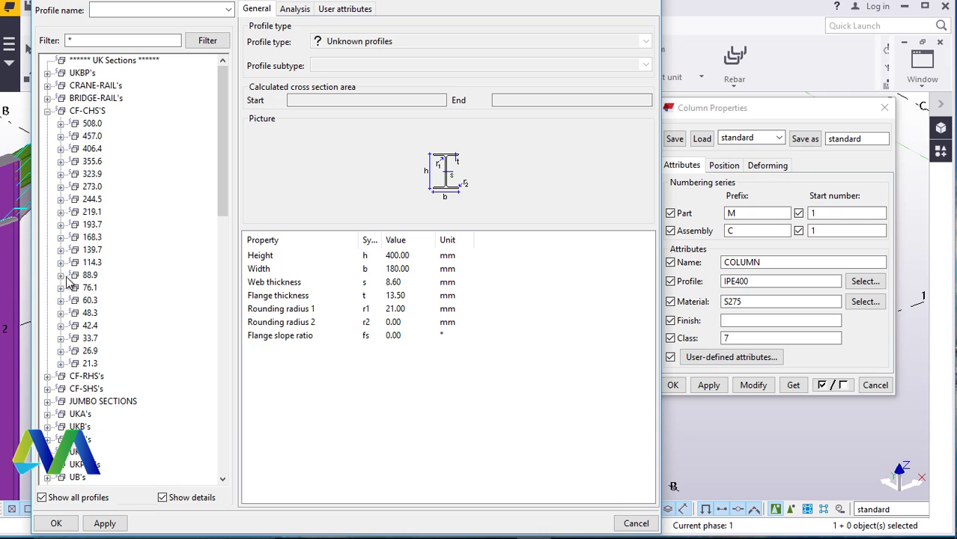
pyautogui.click(60, 275)
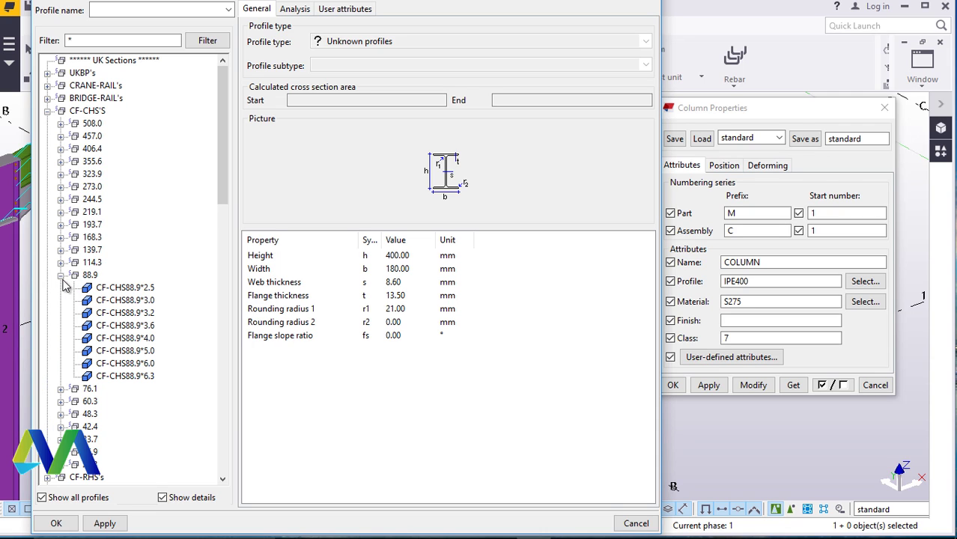
pyautogui.click(137, 382)
pyautogui.click(105, 523)
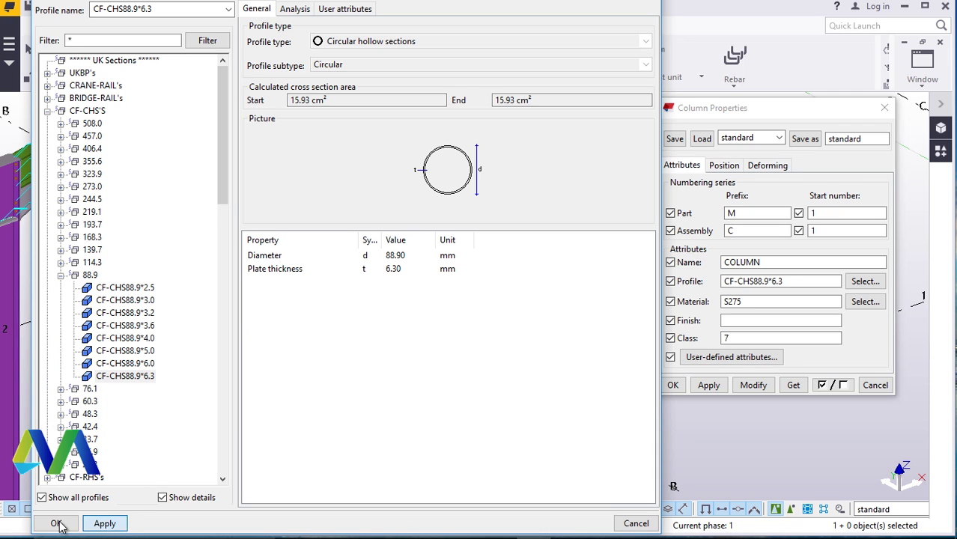
pyautogui.click(57, 524)
pyautogui.click(754, 388)
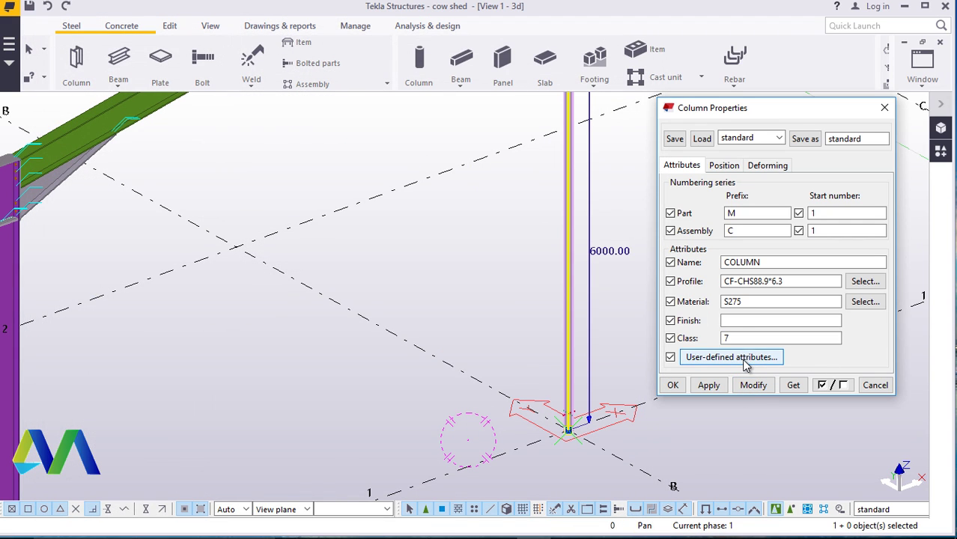
pyautogui.click(724, 385)
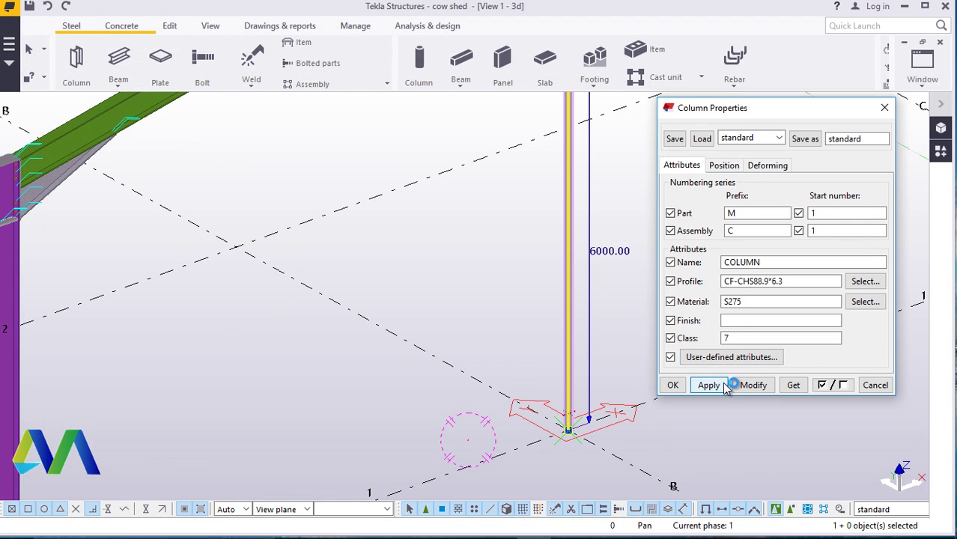
# Set the tubular column's top level to 1300 mm
pyautogui.click(725, 167)
pyautogui.moveTo(763, 277); pyautogui.dragTo(732, 279)
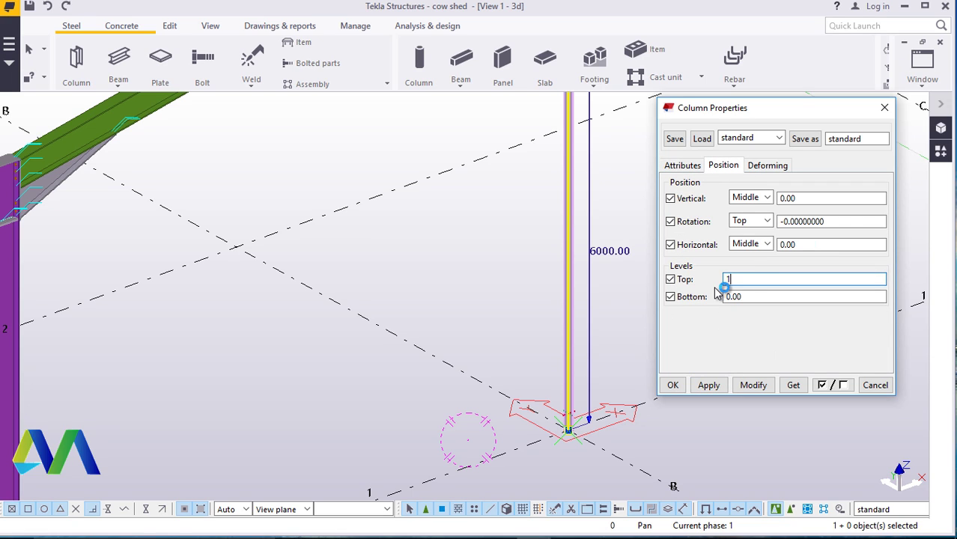
pyautogui.click(751, 385)
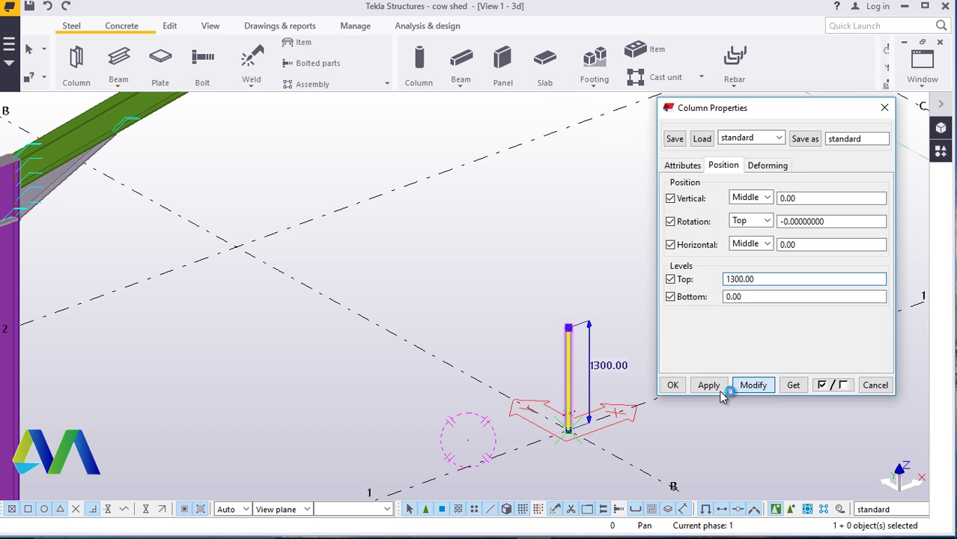
pyautogui.click(672, 385)
# Examine the tubular post at grid intersection B/1 in 3D, viewing its full height and its hollow upper end from above
pyautogui.scroll(5, 592, 314)
pyautogui.scroll(-5, 525, 315)
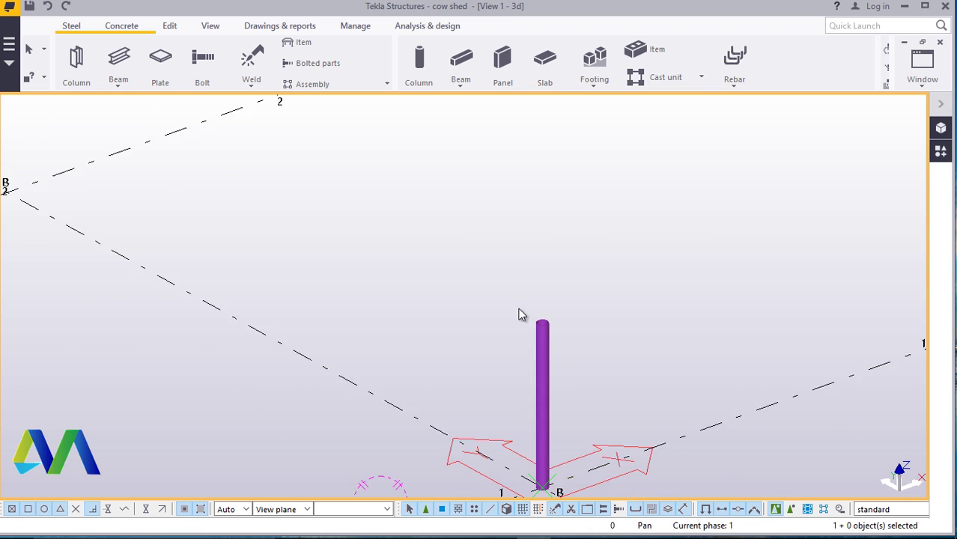
pyautogui.scroll(-1, 530, 301)
pyautogui.scroll(-1, 524, 285)
pyautogui.scroll(5, 539, 339)
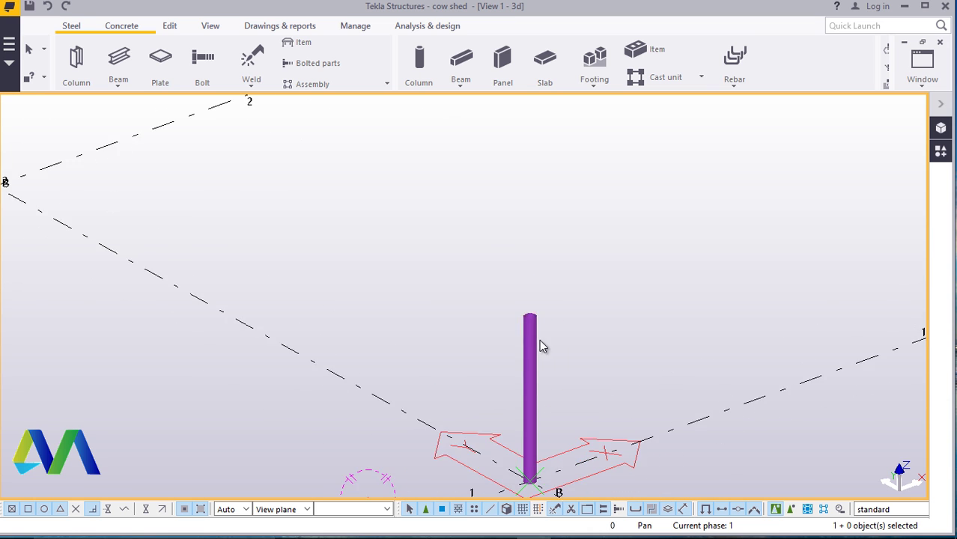
pyautogui.scroll(-2, 509, 300)
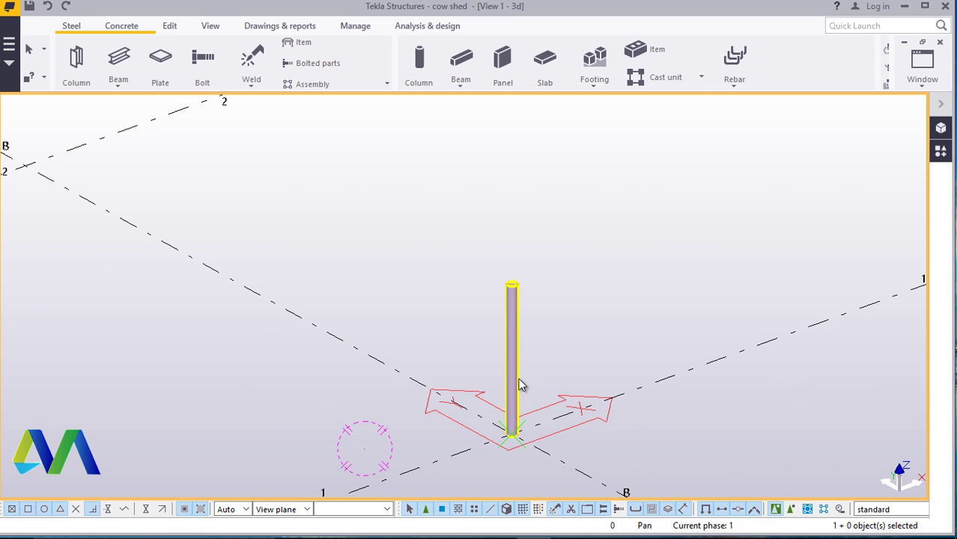
pyautogui.click(212, 29)
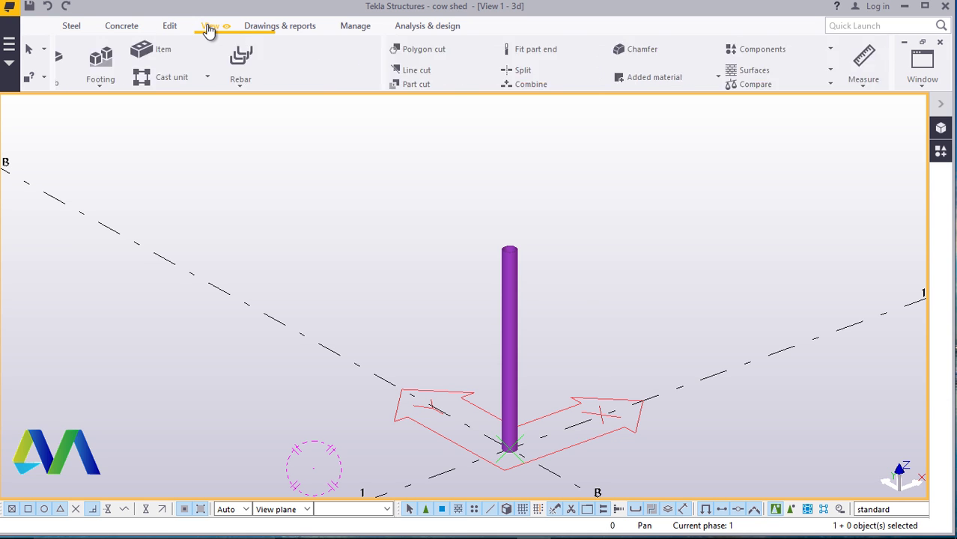
pyautogui.click(538, 71)
pyautogui.click(529, 89)
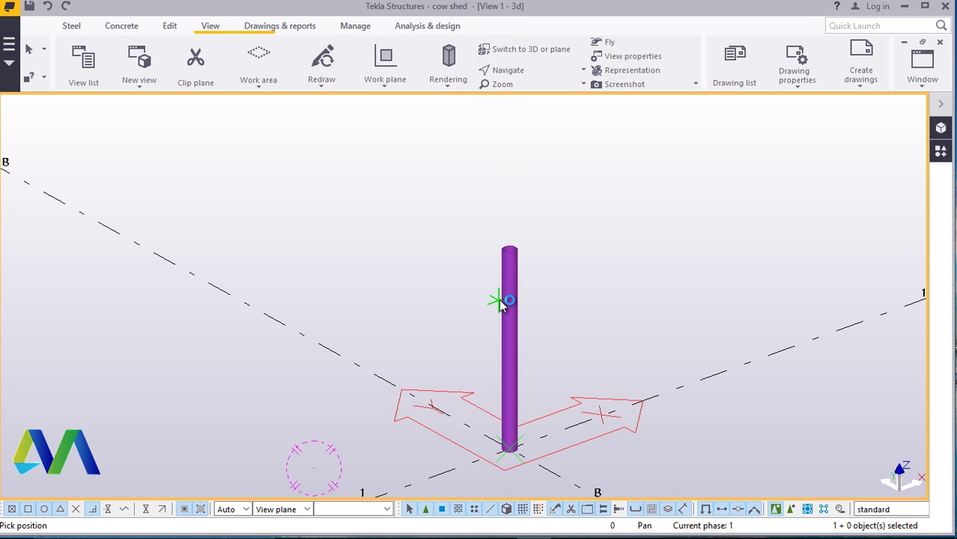
pyautogui.click(504, 300)
pyautogui.moveTo(487, 310); pyautogui.dragTo(316, 304)
pyautogui.moveTo(447, 312); pyautogui.dragTo(460, 200)
pyautogui.scroll(3, 459, 202)
pyautogui.rightClick(405, 190)
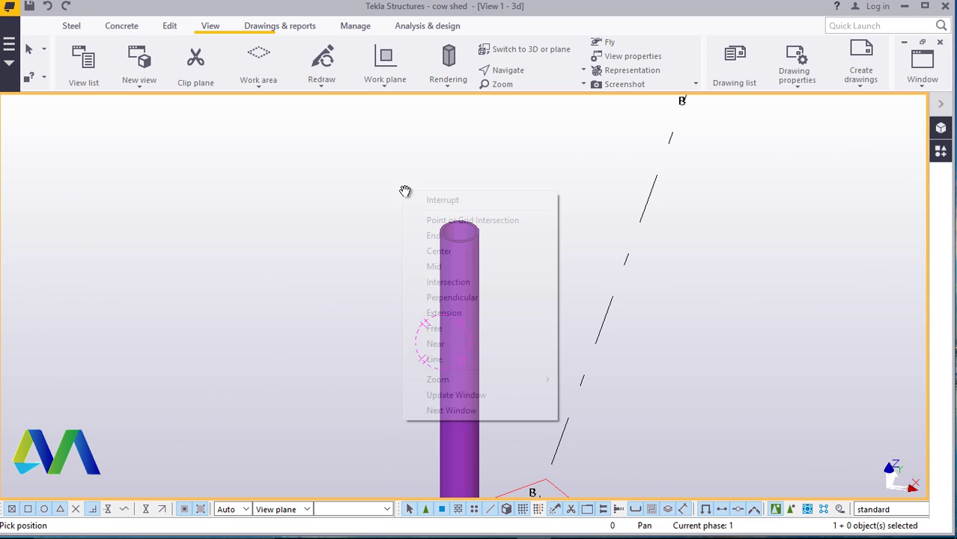
pyautogui.click(443, 203)
# In the Grid 1 view, create a horizontal steel beam running 2000 mm from the head of the tubular post towards gridline C
pyautogui.click(923, 71)
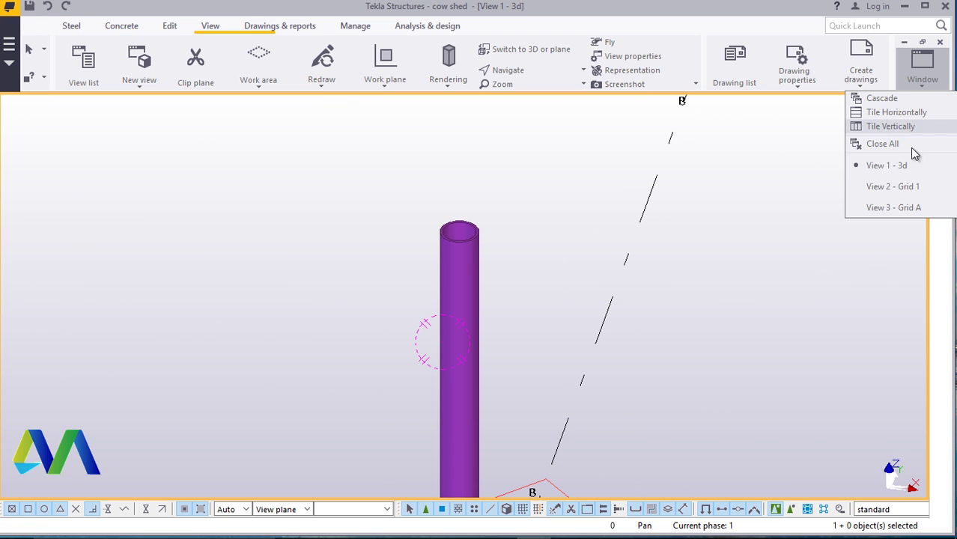
pyautogui.click(903, 188)
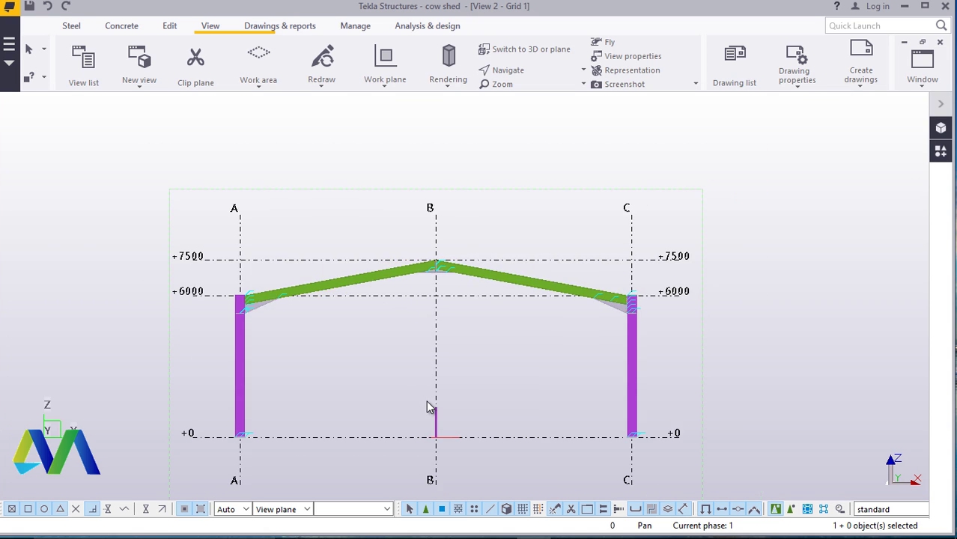
pyautogui.scroll(5, 451, 441)
pyautogui.scroll(3, 426, 461)
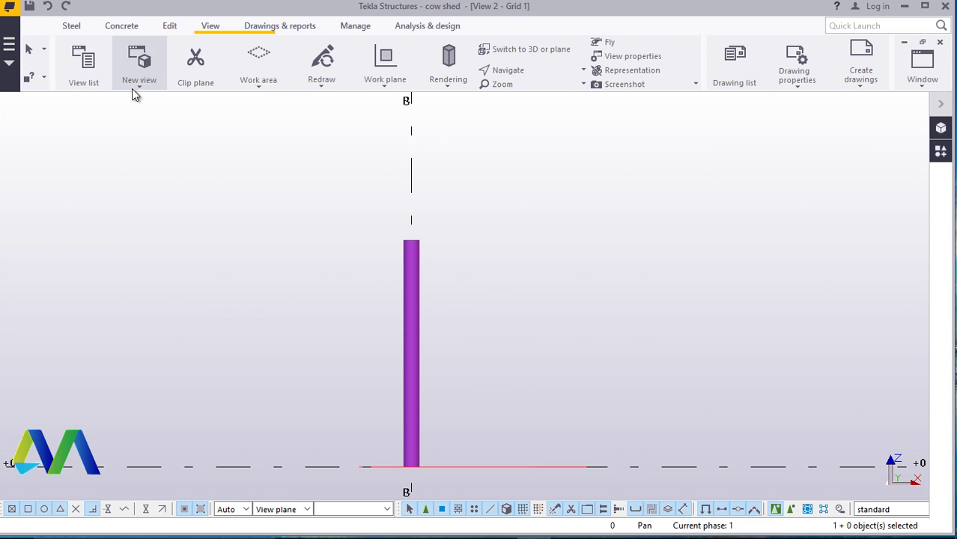
pyautogui.click(70, 28)
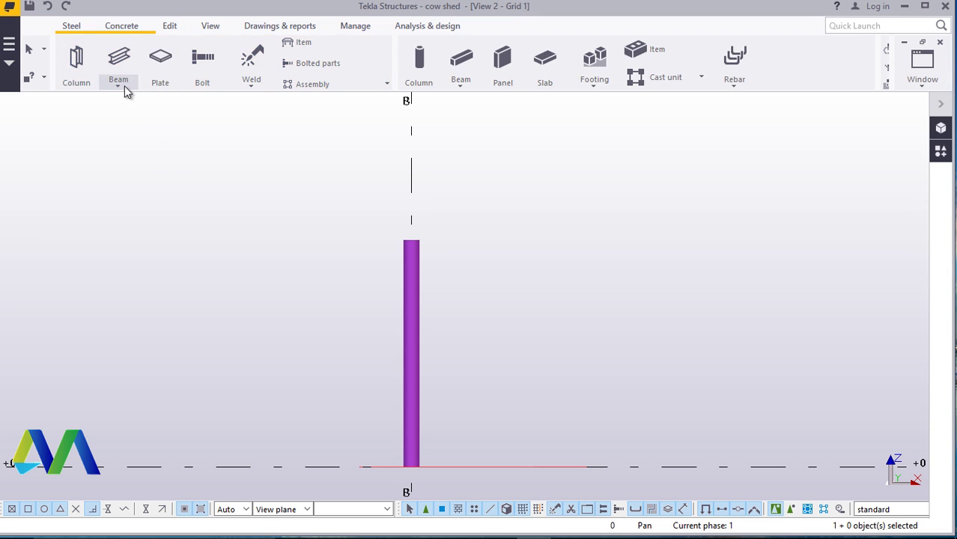
pyautogui.click(124, 86)
pyautogui.click(131, 105)
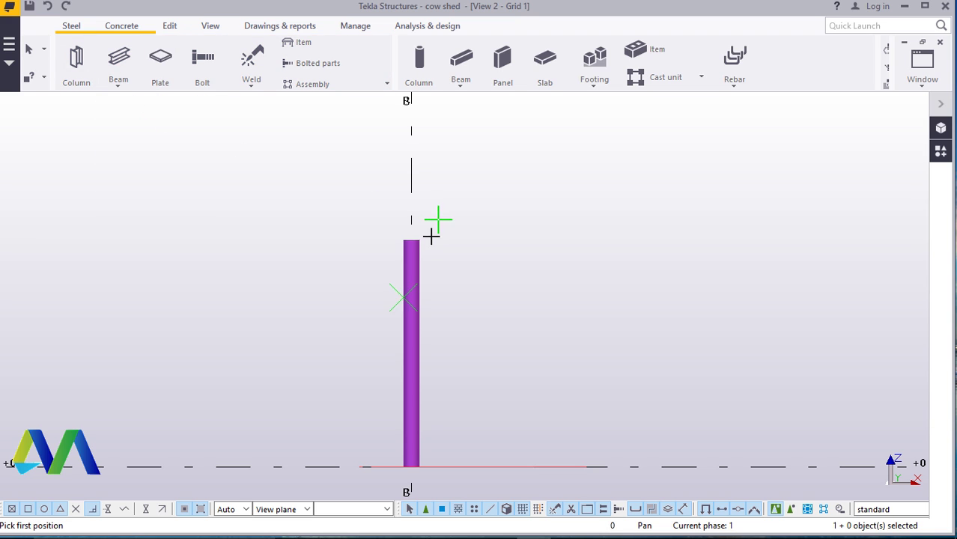
pyautogui.scroll(4, 425, 240)
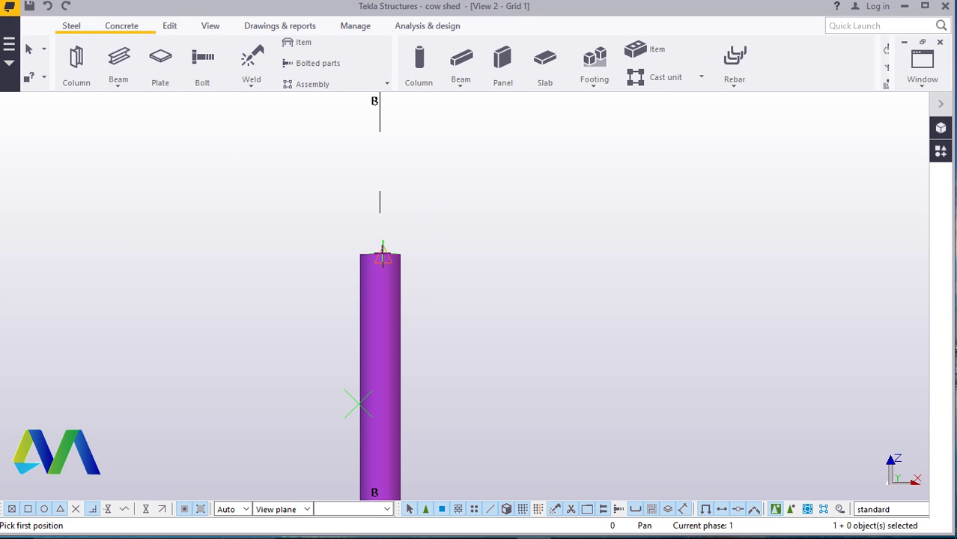
pyautogui.click(382, 253)
pyautogui.scroll(-5, 352, 228)
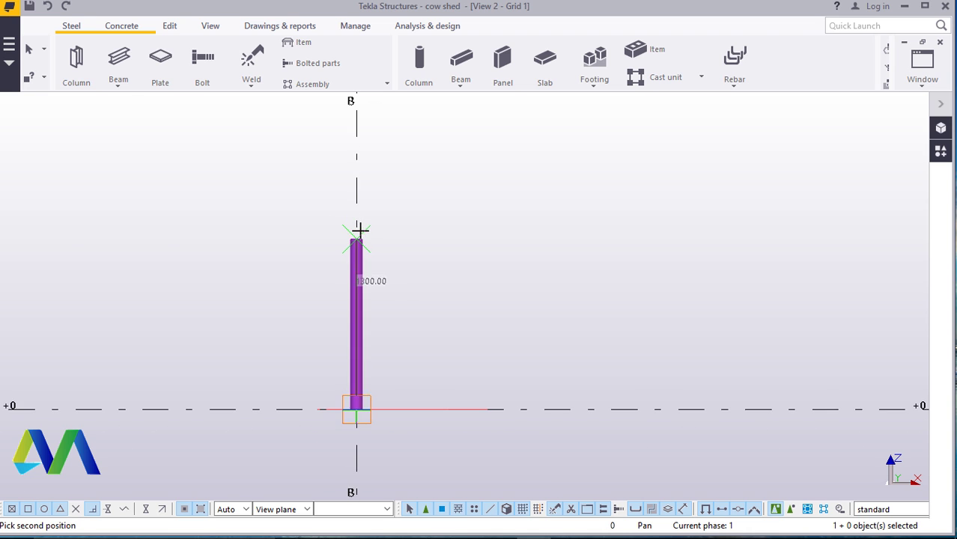
pyautogui.scroll(-2, 388, 253)
pyautogui.scroll(3, 719, 262)
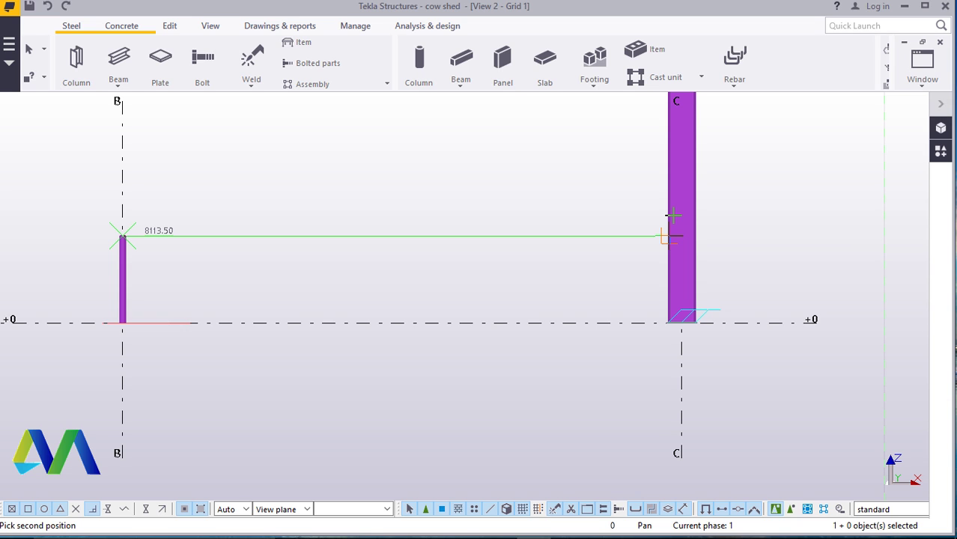
pyautogui.write('2000')
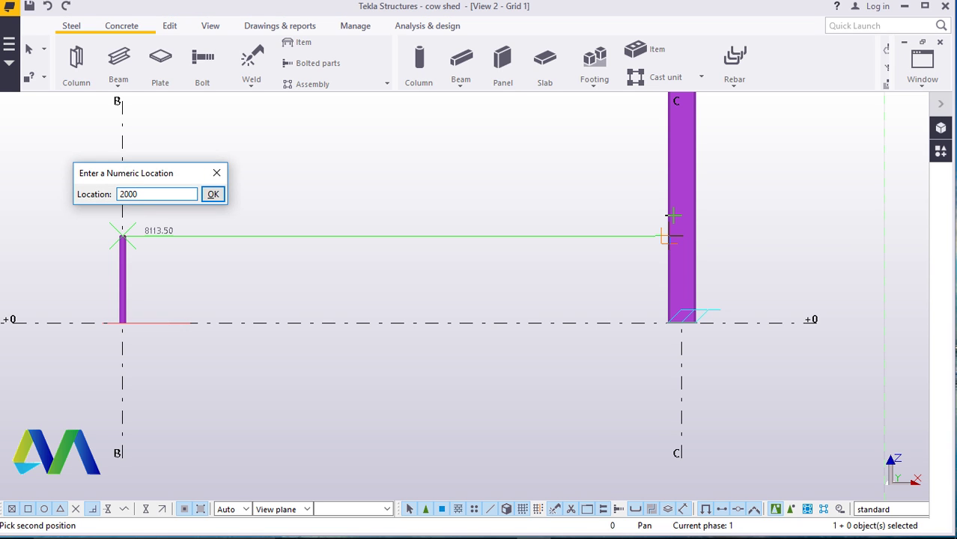
pyautogui.press('Return')
pyautogui.rightClick(577, 199)
pyautogui.click(592, 199)
pyautogui.scroll(1, 152, 258)
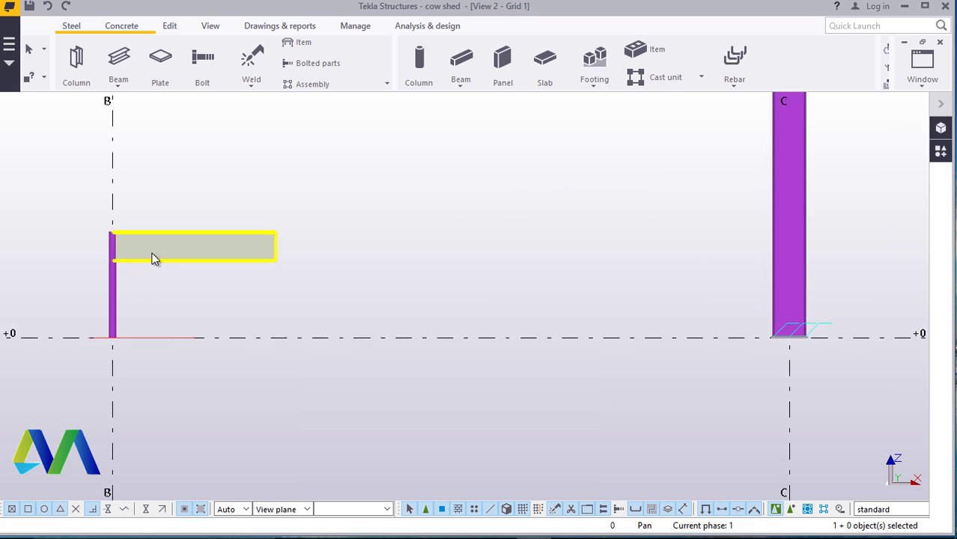
pyautogui.scroll(1, 152, 258)
# In the 3D view, change the new horizontal beam's profile to the circular hollow section CF-CHS88.9*6.3 from the UK sections
pyautogui.click(923, 89)
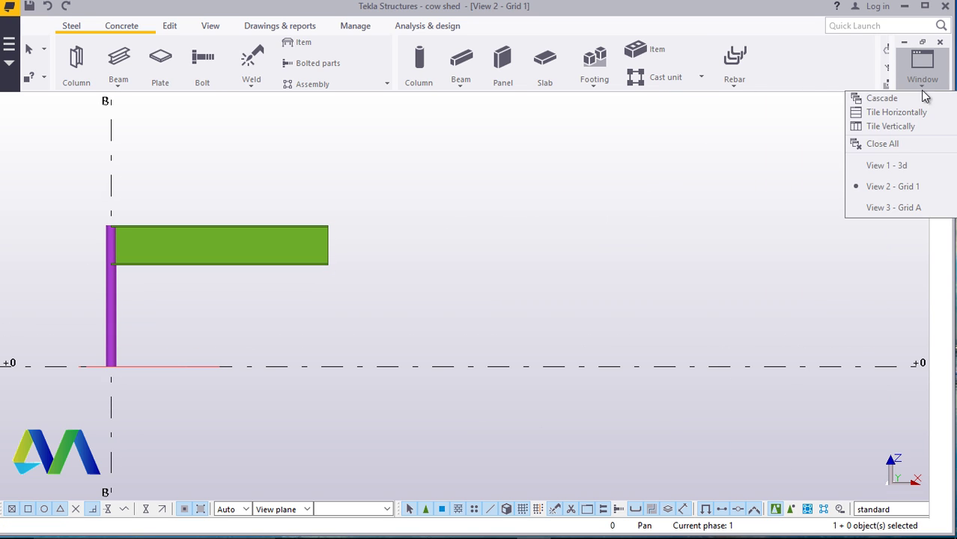
pyautogui.click(899, 171)
pyautogui.rightClick(512, 179)
pyautogui.click(560, 188)
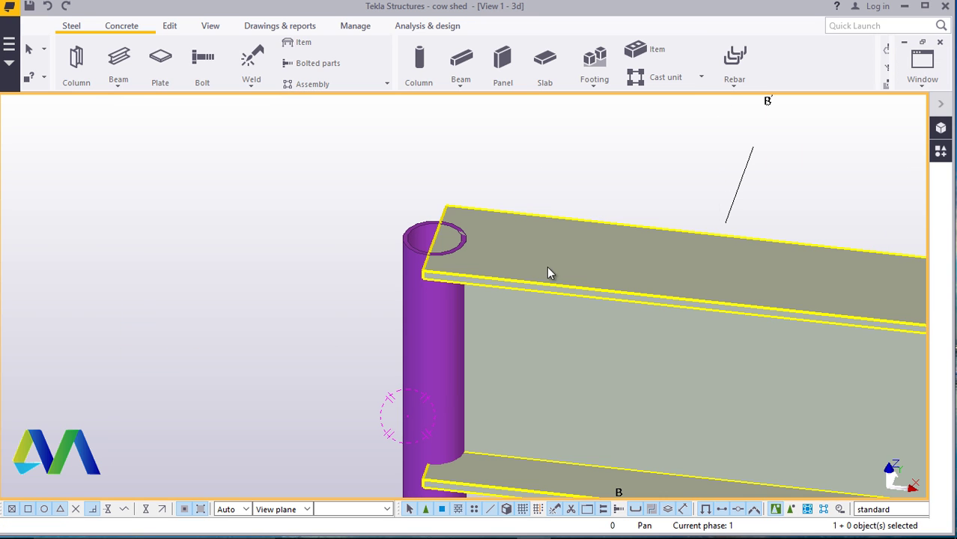
pyautogui.doubleClick(571, 266)
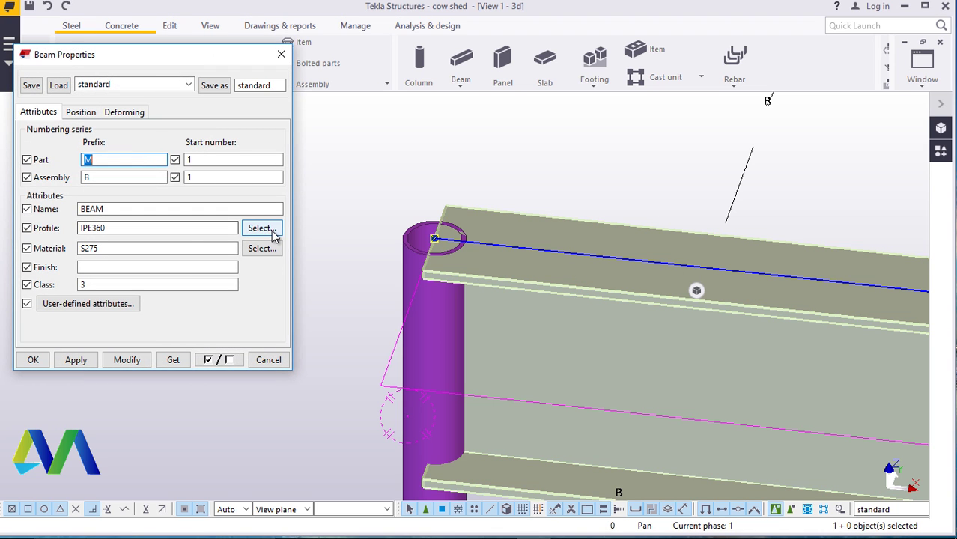
pyautogui.click(269, 233)
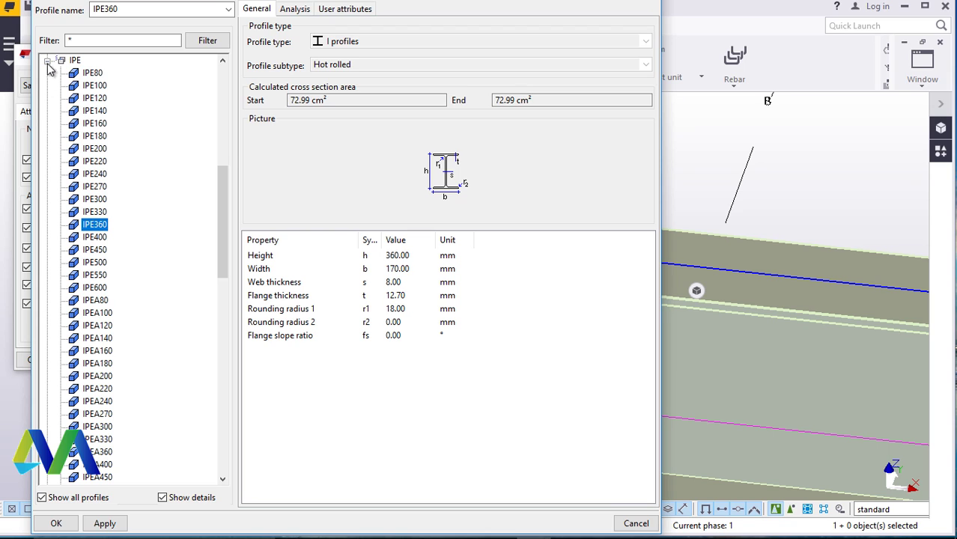
pyautogui.click(47, 60)
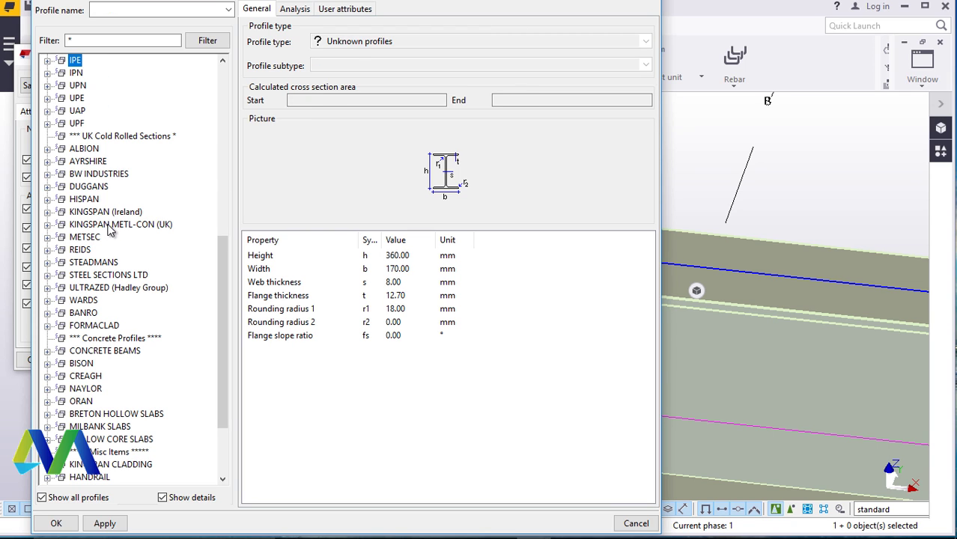
pyautogui.scroll(10, 100, 380)
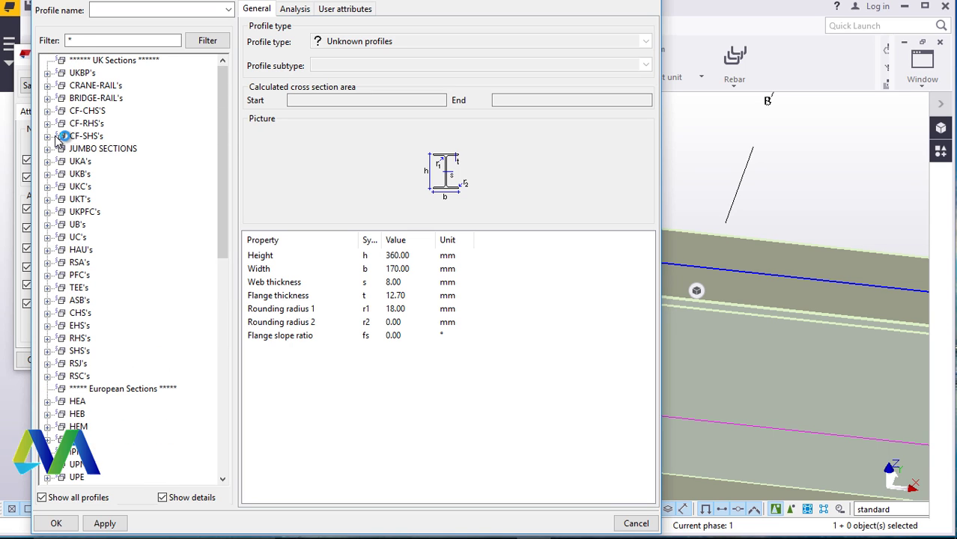
pyautogui.click(47, 111)
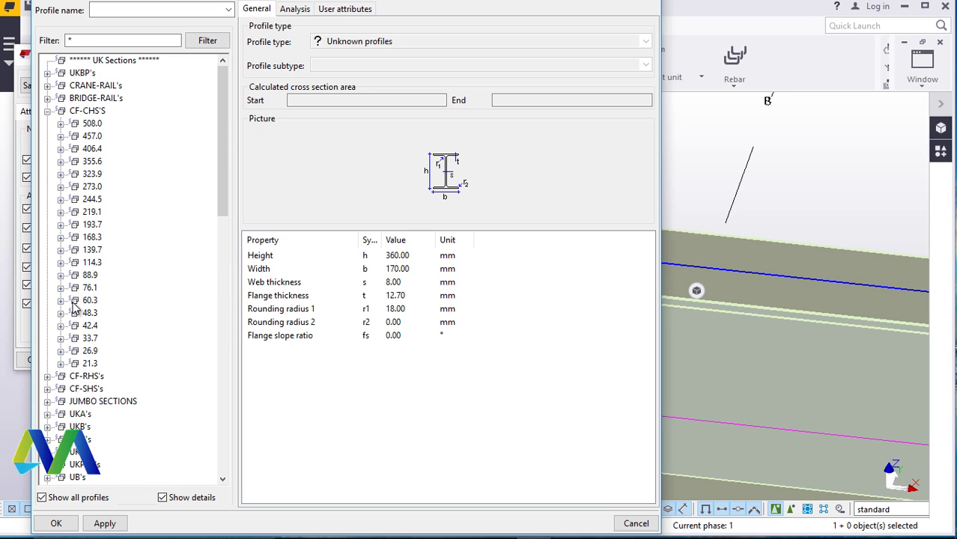
pyautogui.click(61, 275)
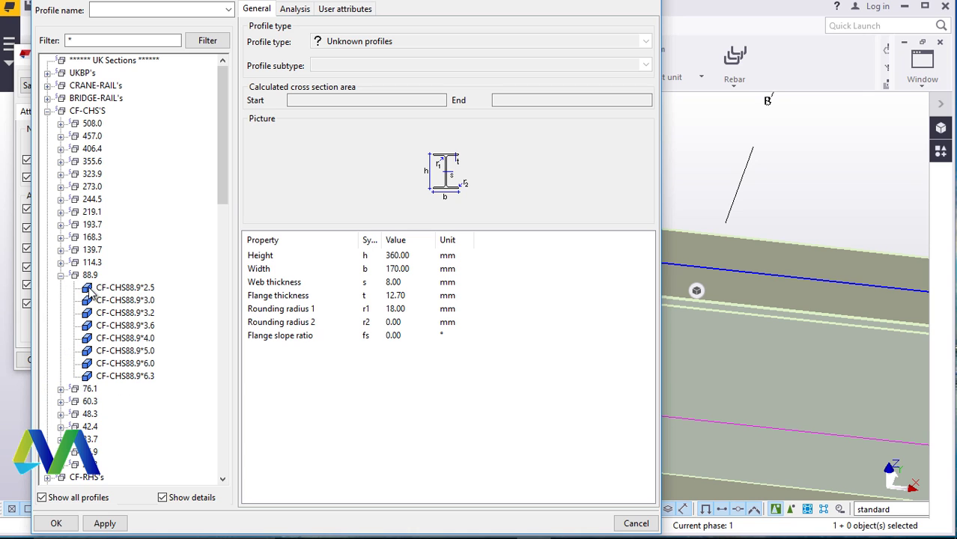
pyautogui.click(146, 376)
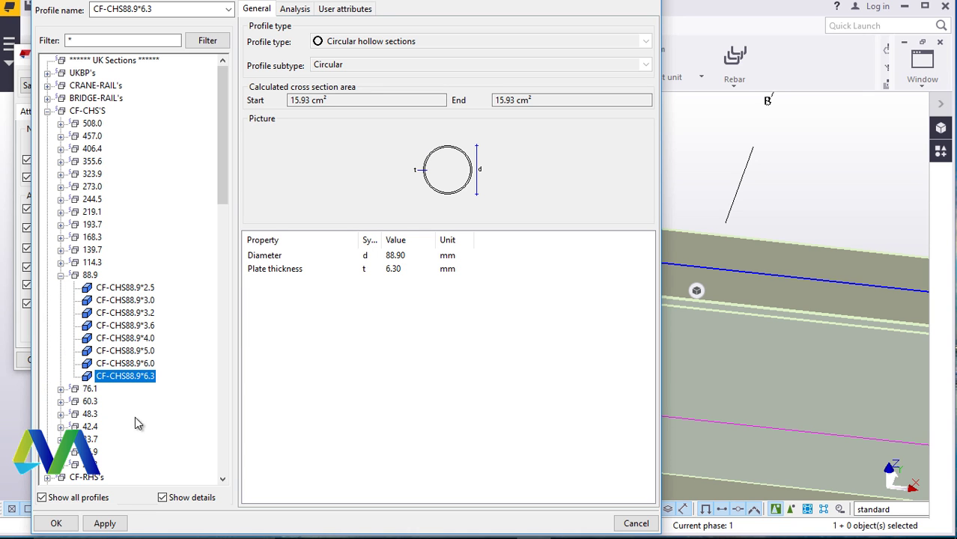
pyautogui.click(105, 524)
pyautogui.click(56, 523)
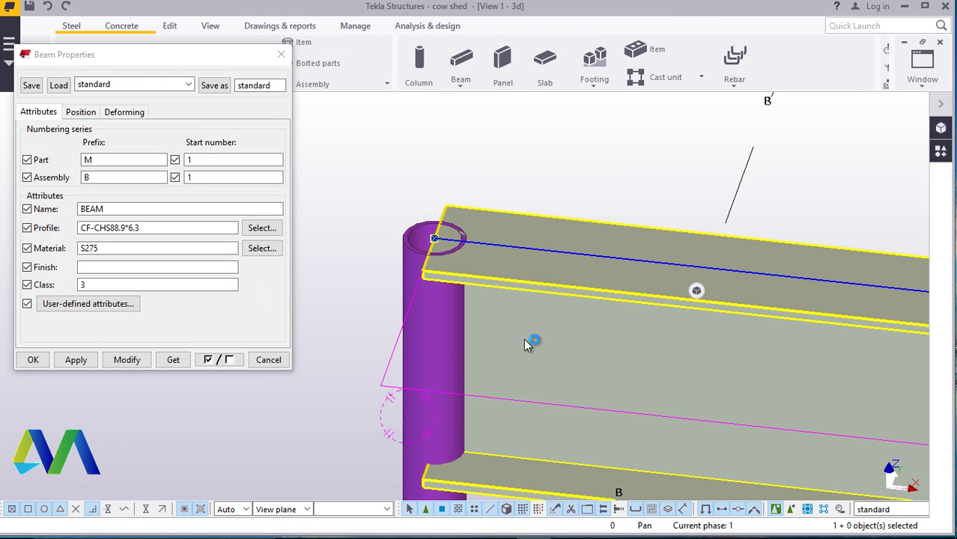
pyautogui.click(126, 360)
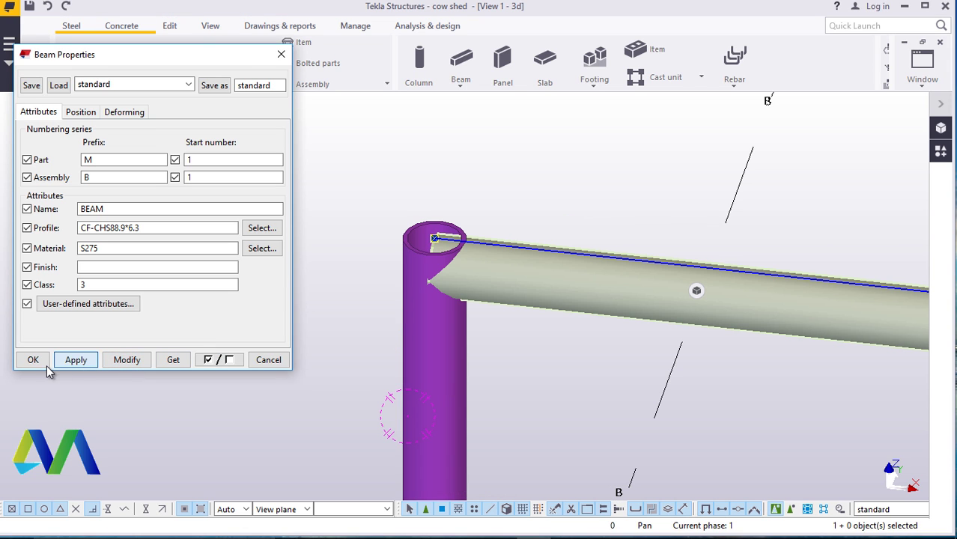
pyautogui.click(268, 359)
pyautogui.click(515, 179)
# Switch from the 3D view to the Grid 1 view, focused on where the horizontal rail meets the post
pyautogui.scroll(-5, 221, 191)
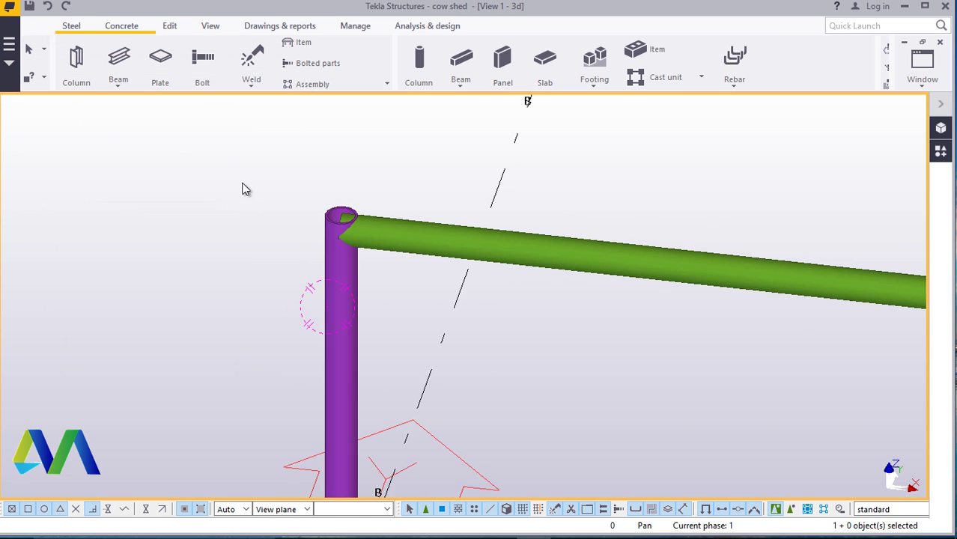
pyautogui.scroll(-6, 325, 208)
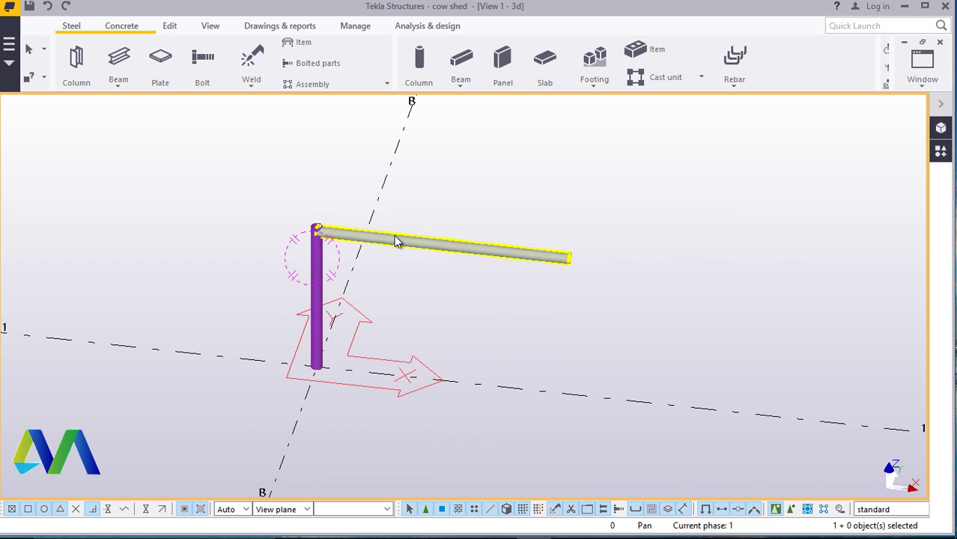
pyautogui.click(923, 71)
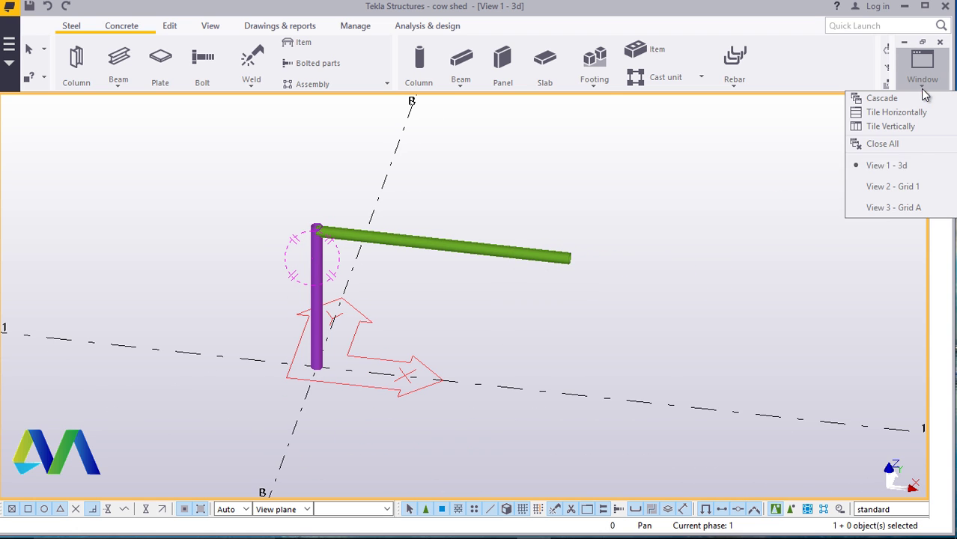
pyautogui.click(902, 184)
pyautogui.scroll(8, 150, 225)
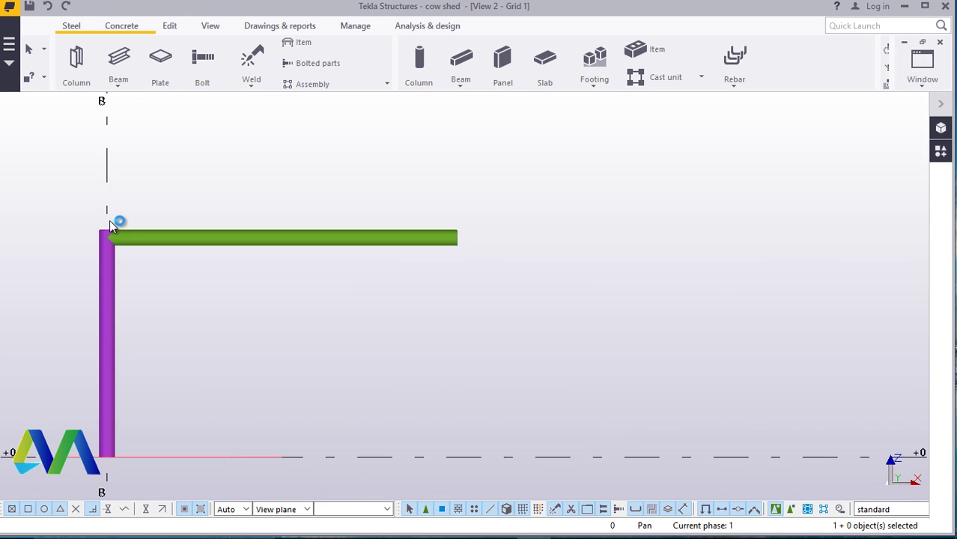
# Try a copy of the horizontal rail 200 mm straight down from its midpoint, and undo that copy
pyautogui.rightClick(333, 161)
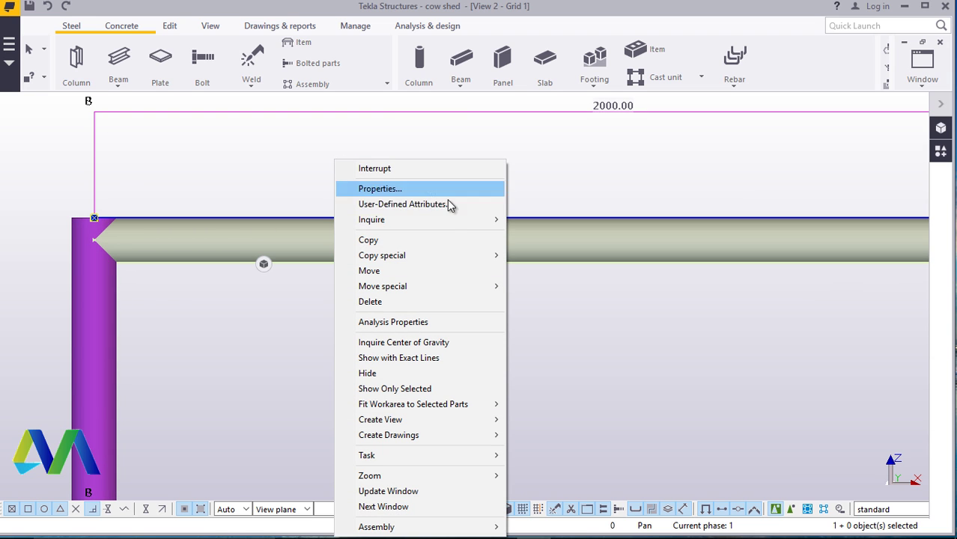
pyautogui.click(390, 238)
pyautogui.scroll(-6, 320, 237)
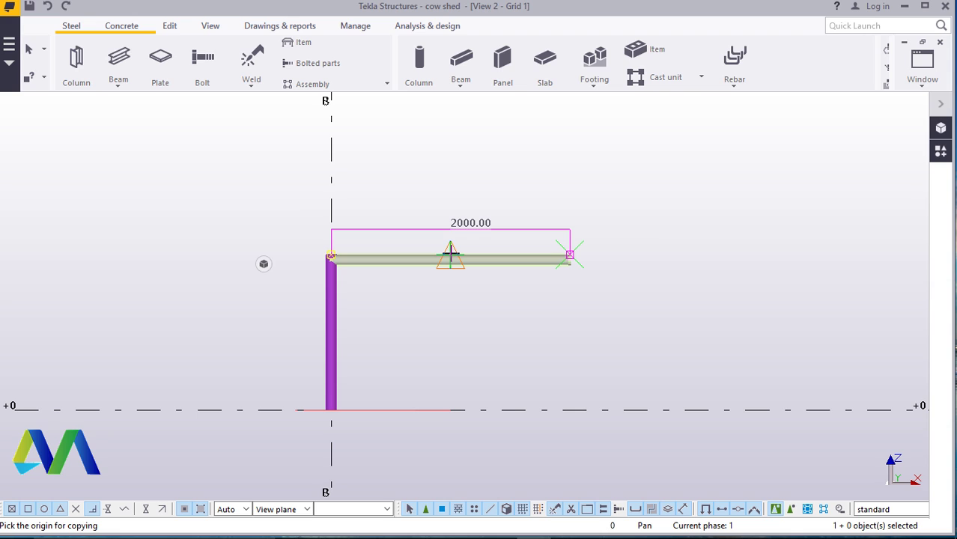
pyautogui.click(450, 259)
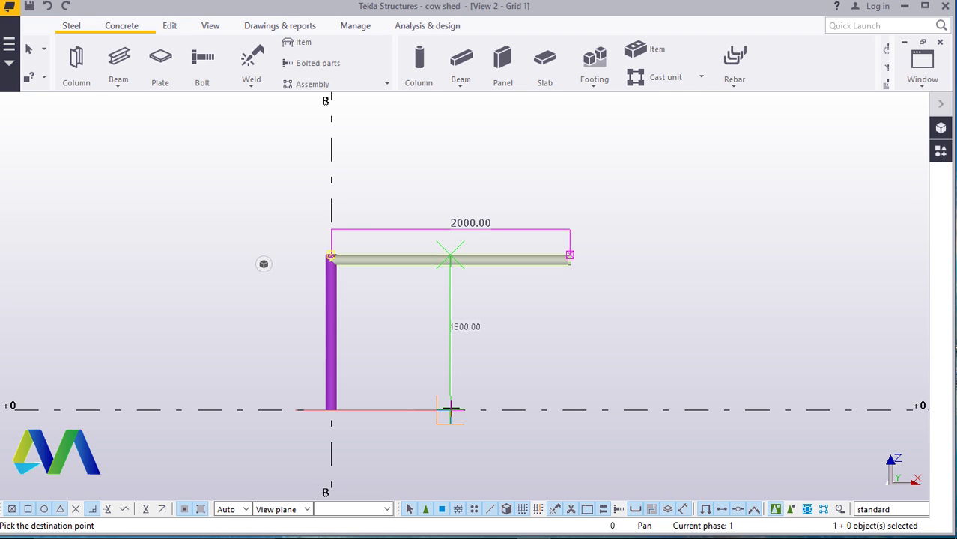
pyautogui.write('200')
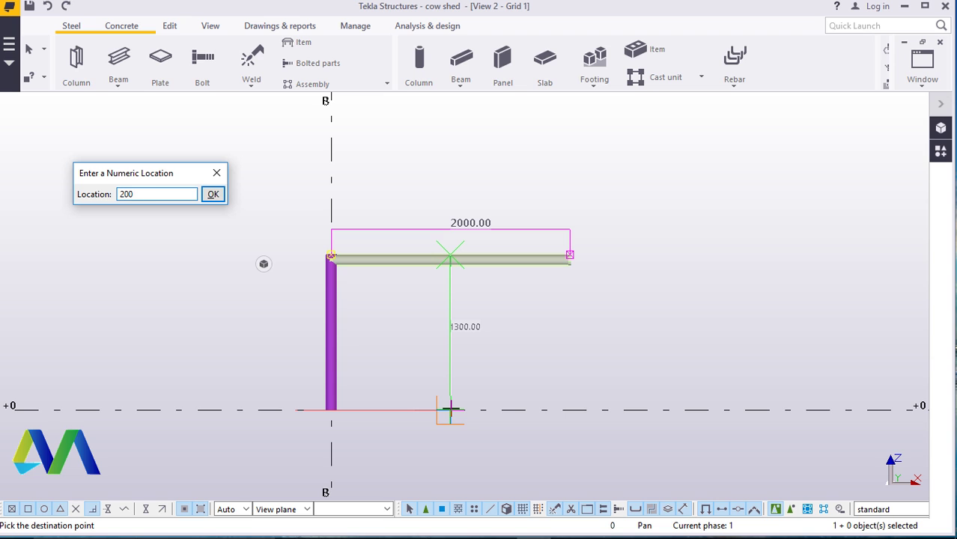
pyautogui.press('Return')
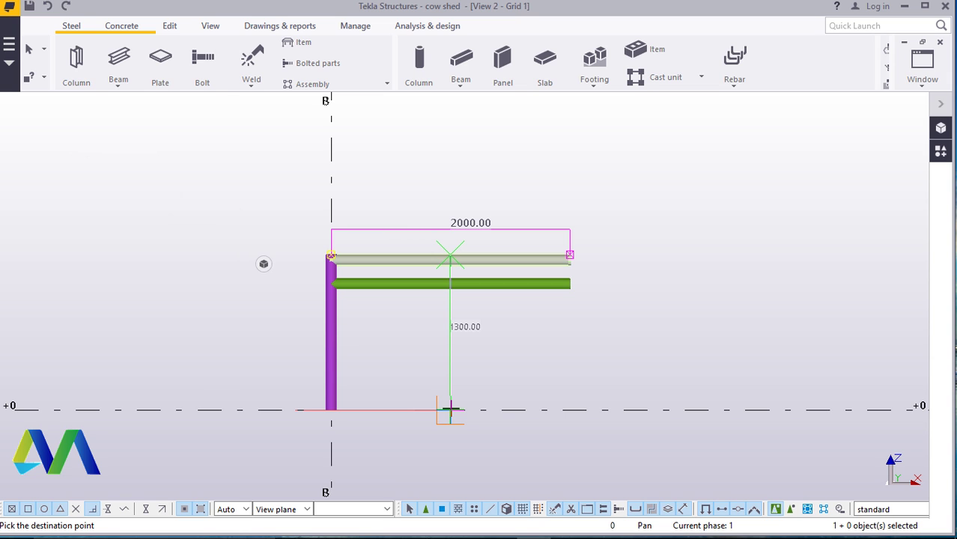
pyautogui.rightClick(585, 194)
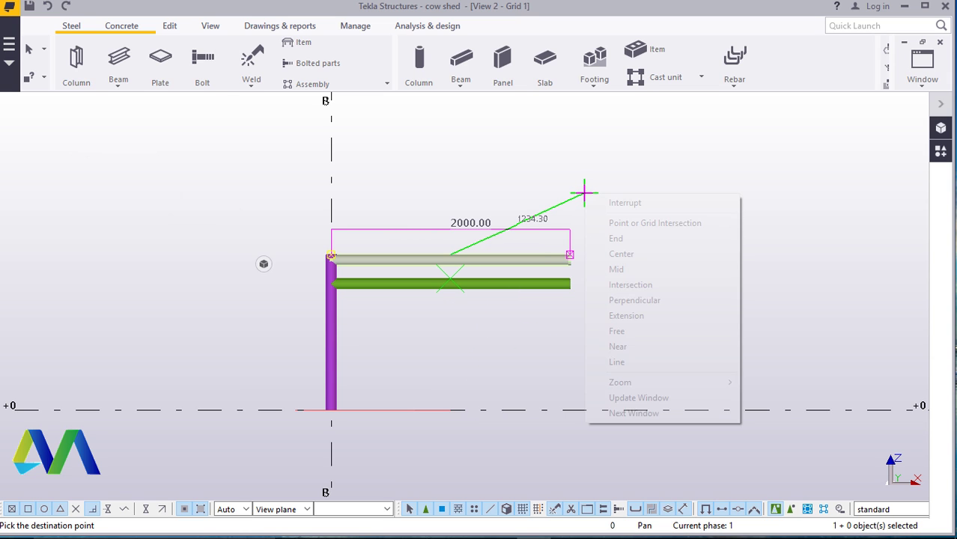
pyautogui.click(622, 204)
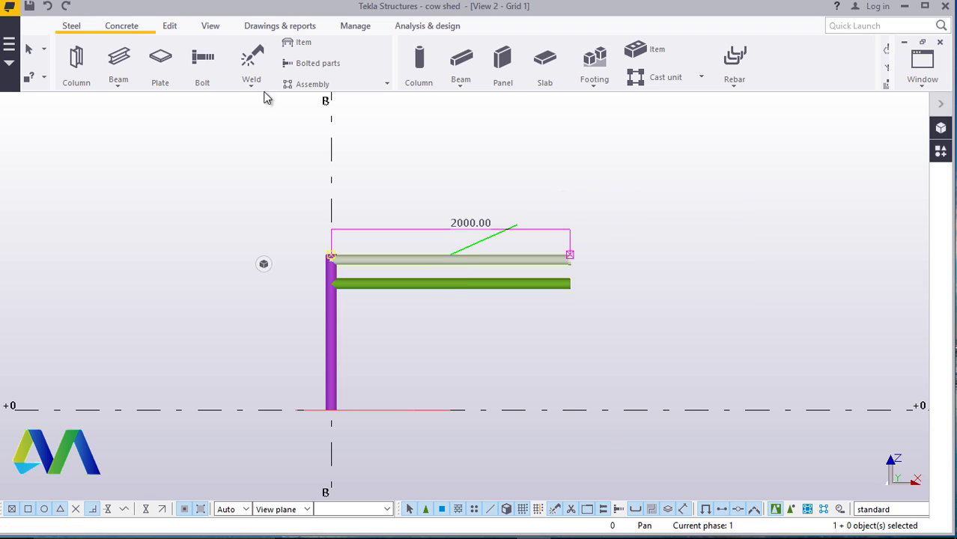
pyautogui.click(50, 9)
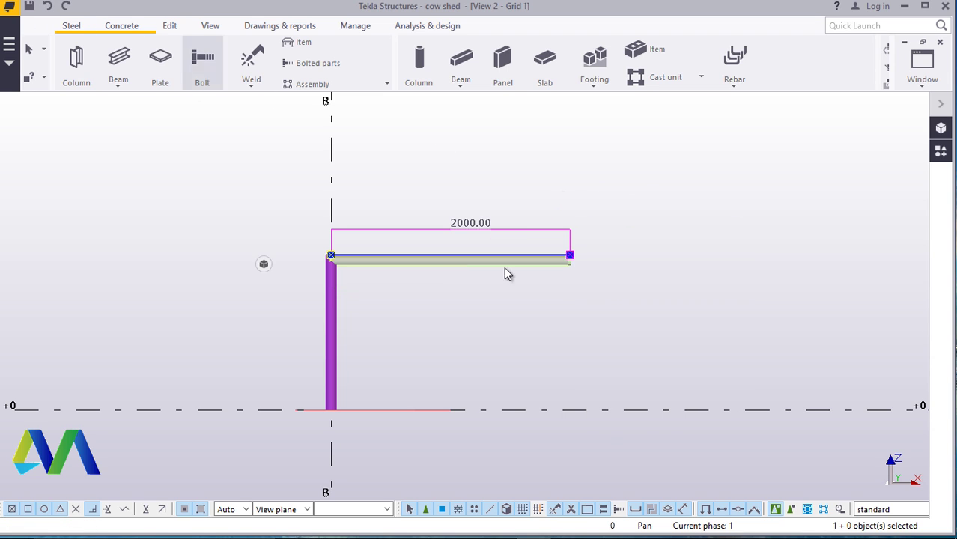
# Copy the horizontal rail 100 mm straight down, using its midpoint as the copy origin
pyautogui.rightClick(708, 217)
pyautogui.click(740, 242)
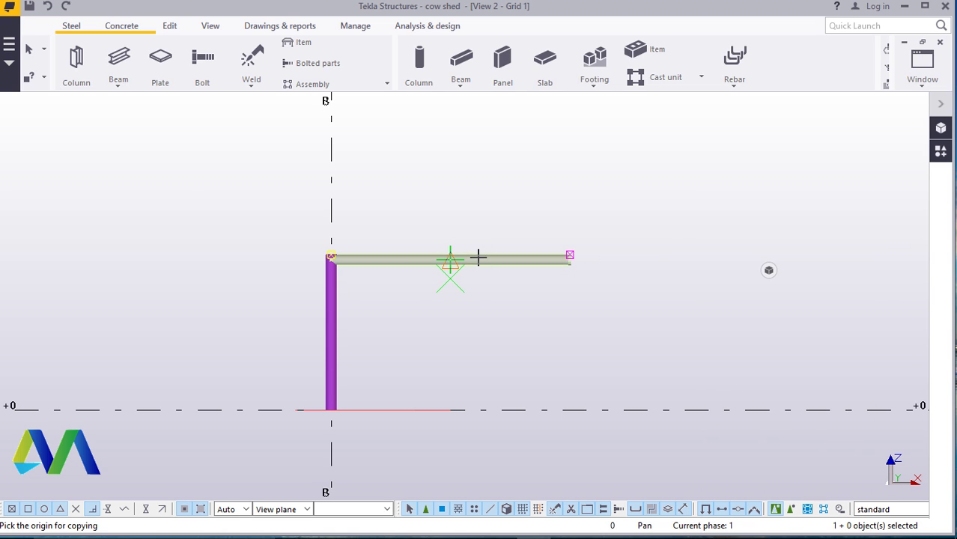
pyautogui.scroll(3, 478, 258)
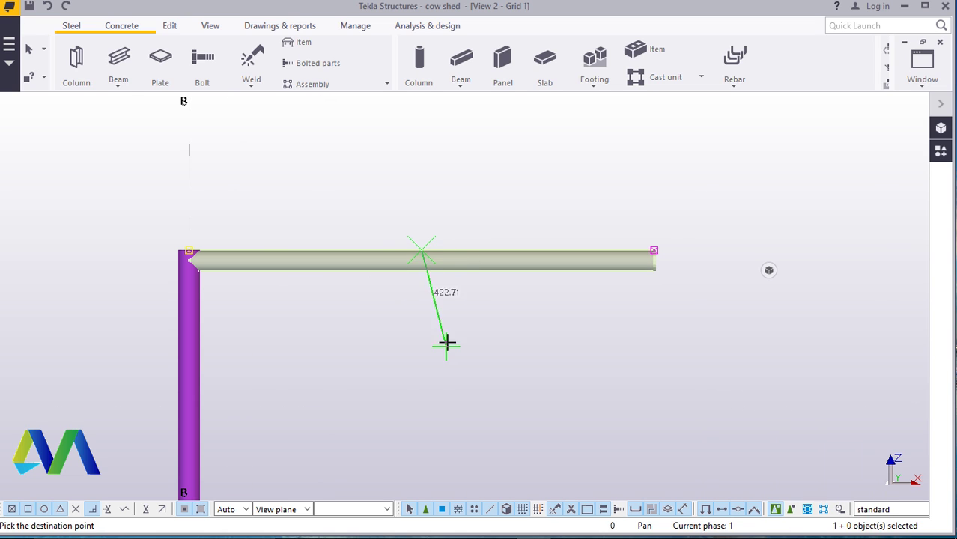
pyautogui.scroll(-3, 434, 282)
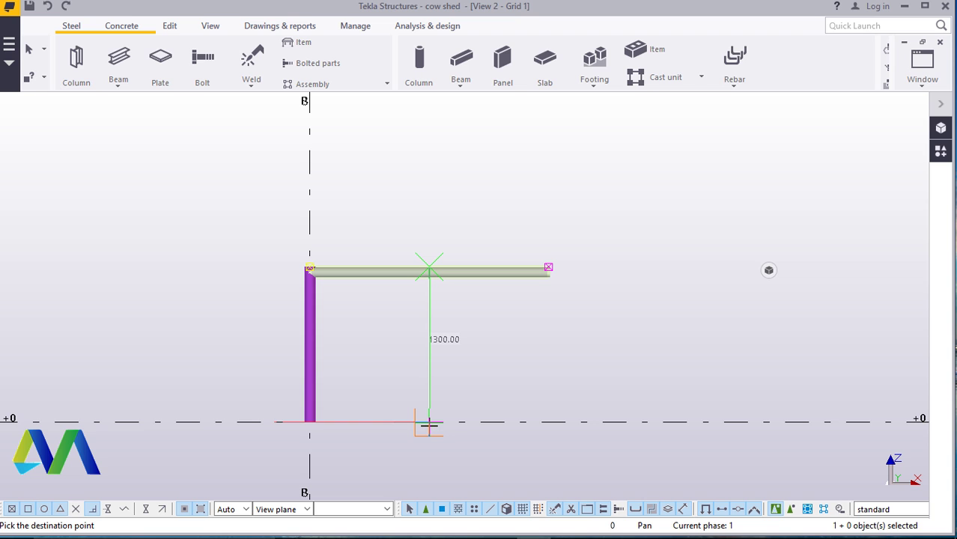
pyautogui.write('100')
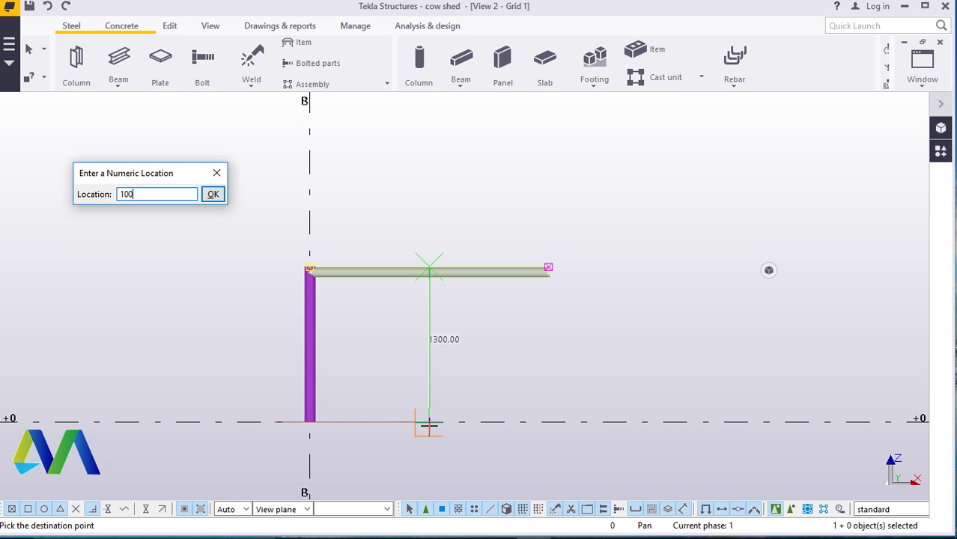
pyautogui.press('Return')
pyautogui.rightClick(566, 224)
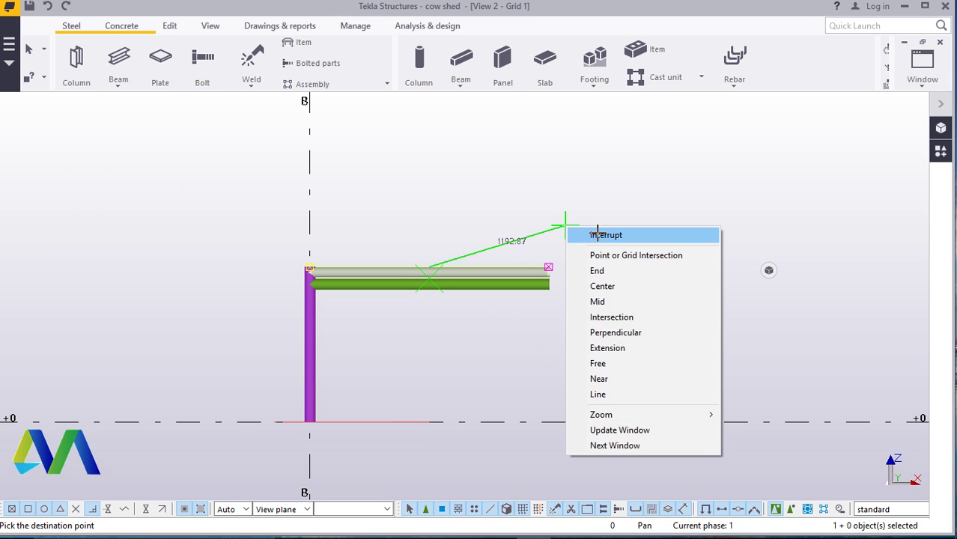
pyautogui.click(597, 234)
# Delete the original rail at the head of the post, keeping the copy beneath it
pyautogui.scroll(3, 528, 282)
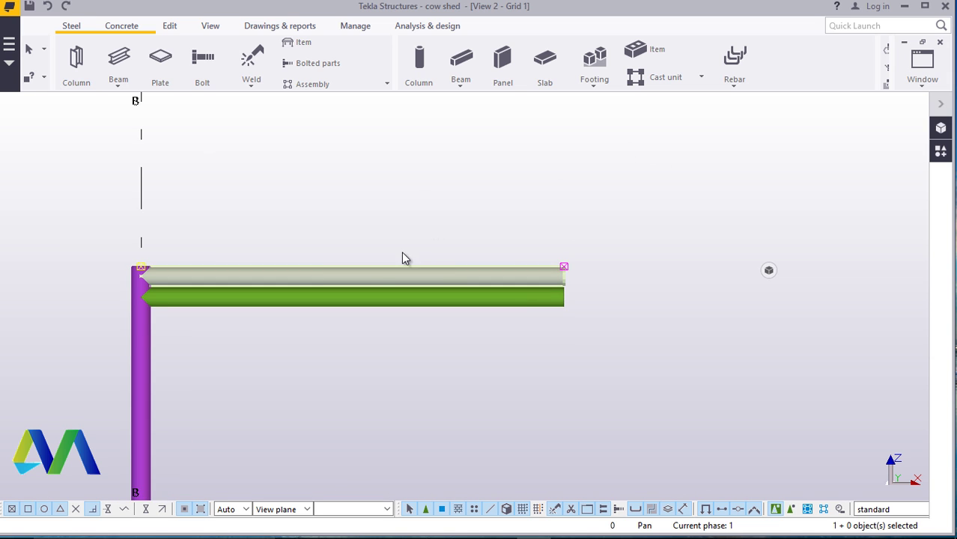
pyautogui.scroll(1, 403, 258)
pyautogui.rightClick(534, 173)
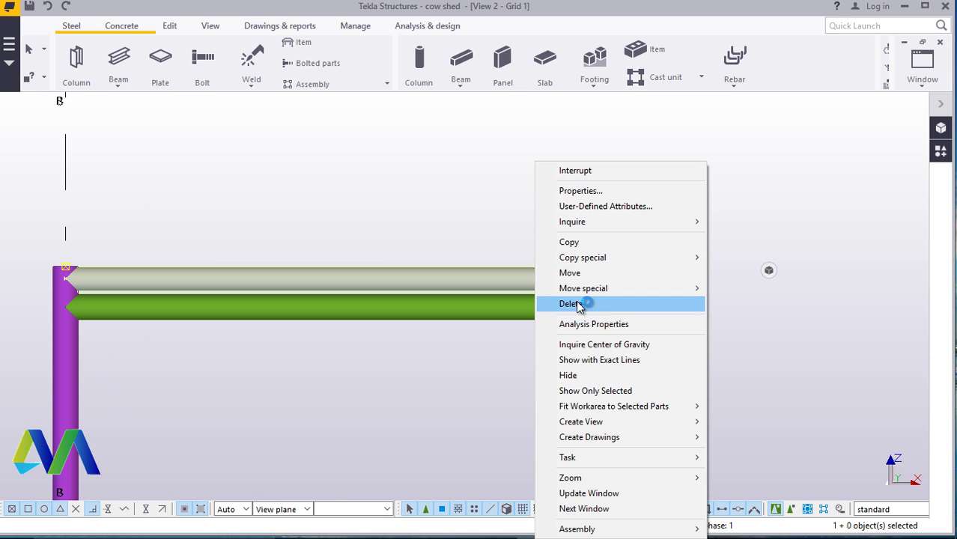
pyautogui.click(578, 304)
# Copy the remaining horizontal rail 900 mm straight down, using its midpoint as the copy origin
pyautogui.scroll(-2, 479, 273)
pyautogui.click(433, 275)
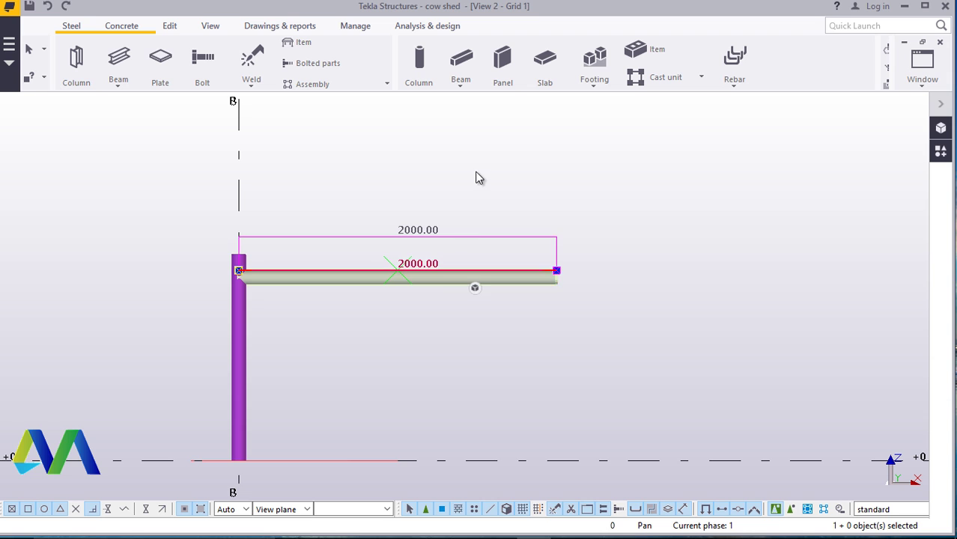
pyautogui.rightClick(480, 177)
pyautogui.click(533, 242)
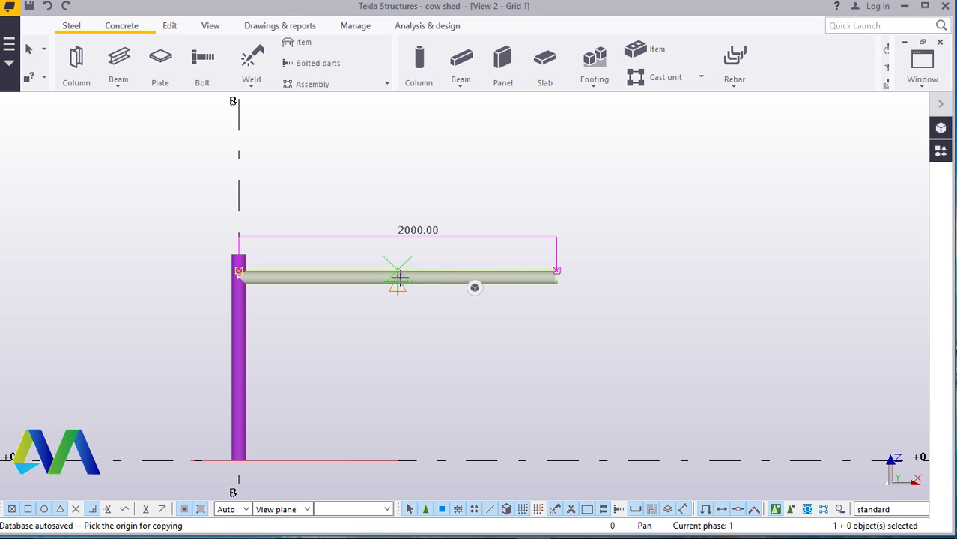
pyautogui.scroll(2, 399, 277)
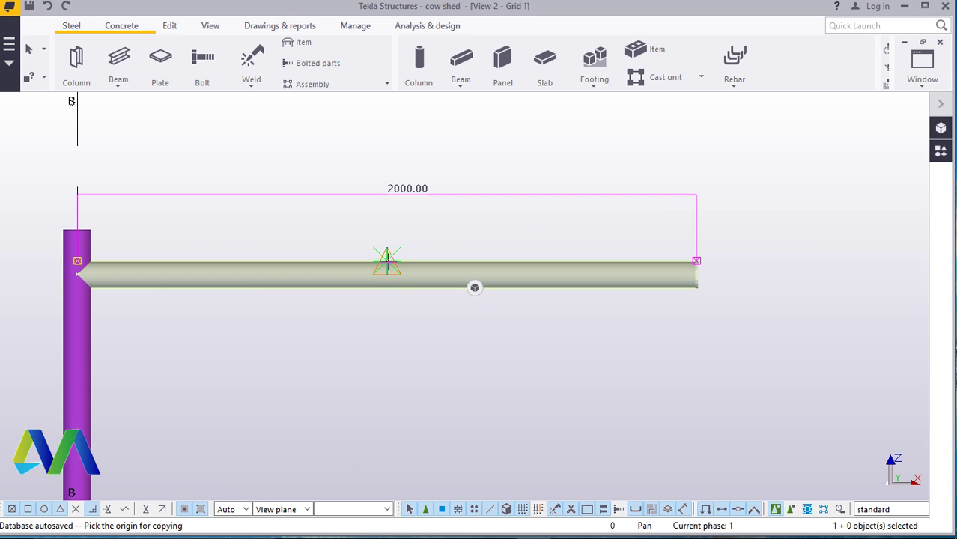
pyautogui.scroll(-3, 387, 260)
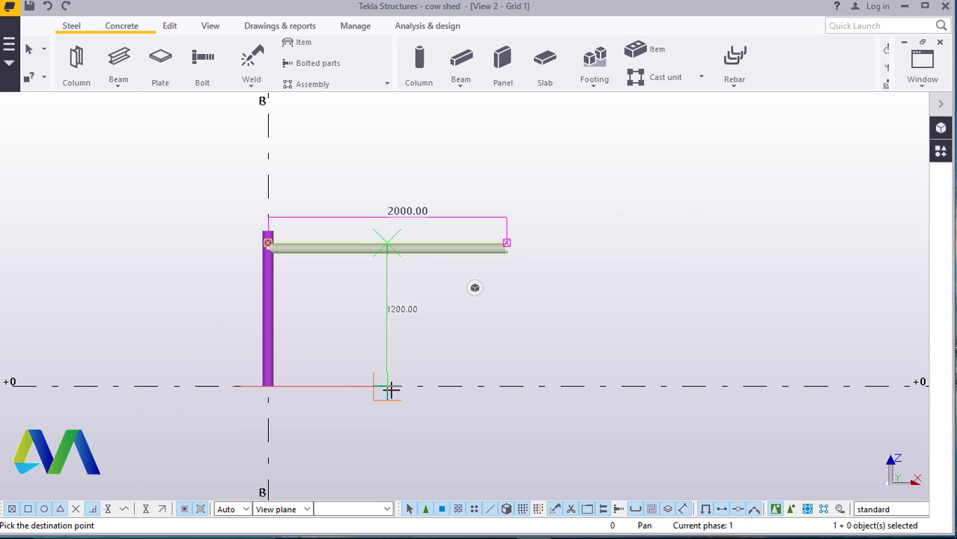
pyautogui.write('900')
pyautogui.press('Return')
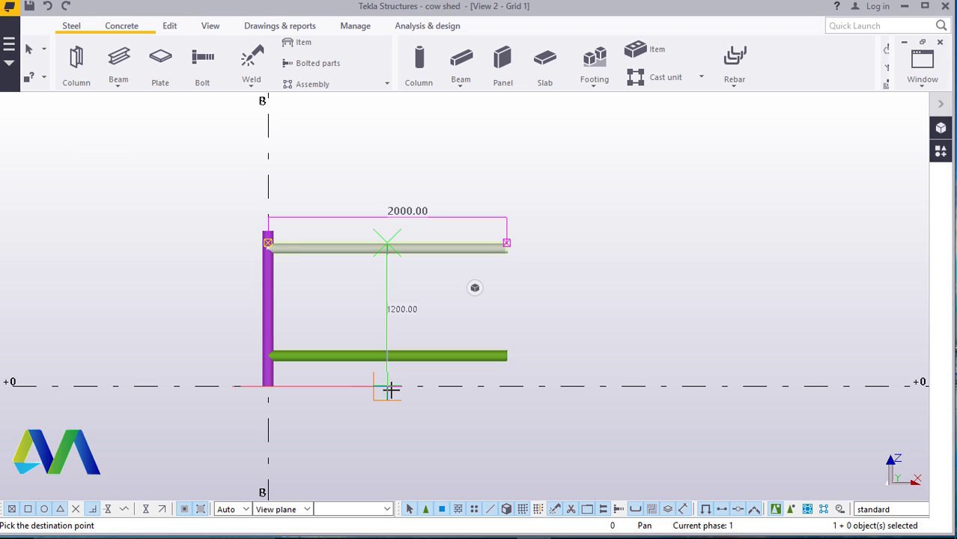
pyautogui.rightClick(609, 240)
pyautogui.click(638, 247)
pyautogui.scroll(1, 482, 340)
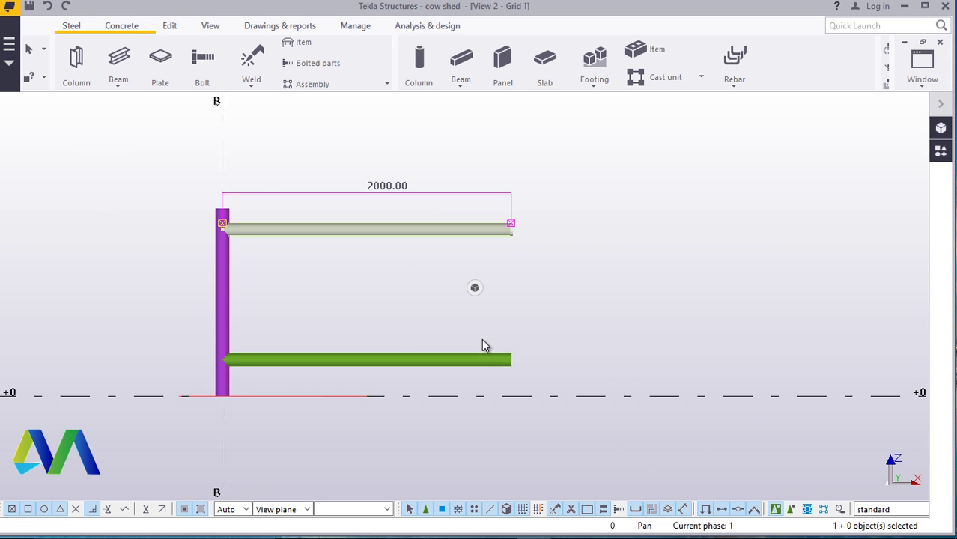
# Shorten the lower rail at its free end by setting its end offset Dx to -600 mm
pyautogui.doubleClick(422, 363)
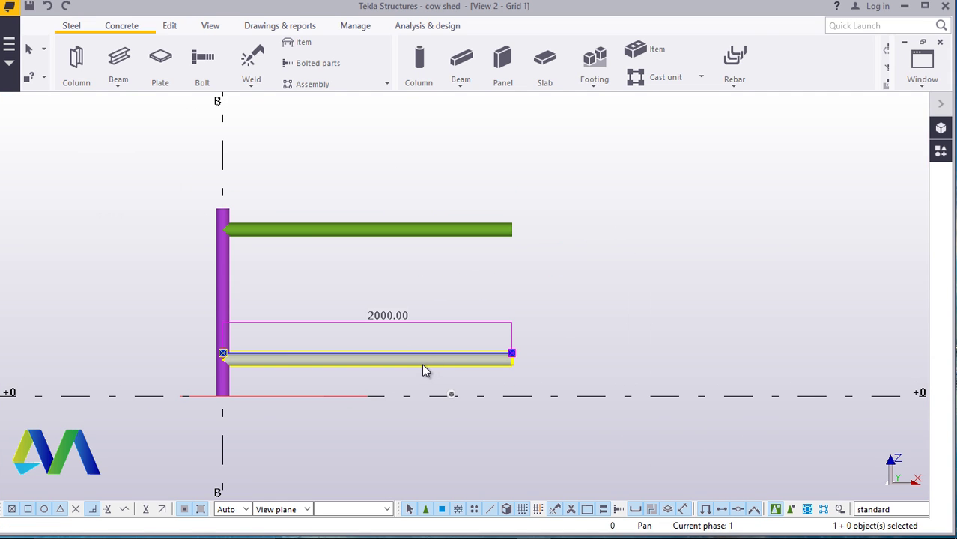
pyautogui.moveTo(100, 66); pyautogui.dragTo(696, 115)
pyautogui.click(676, 162)
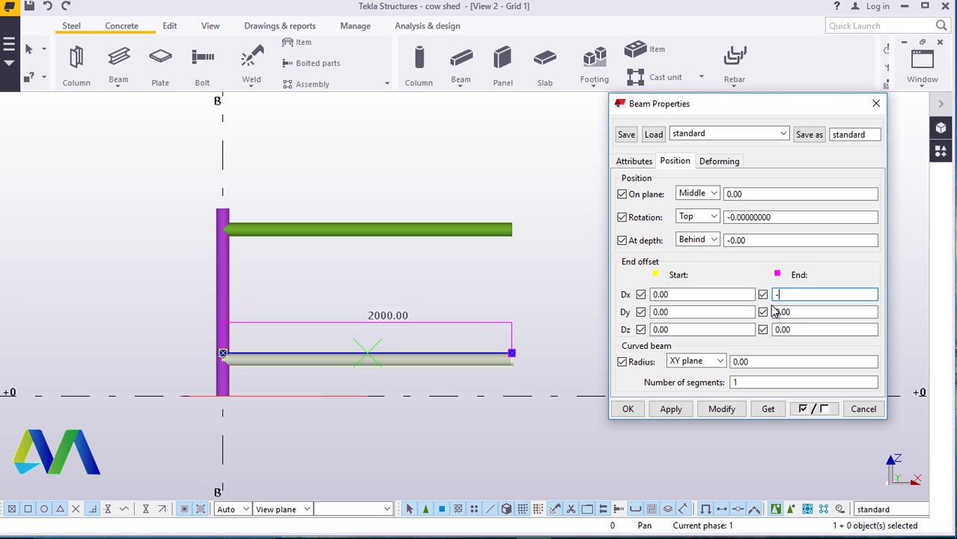
pyautogui.click(722, 411)
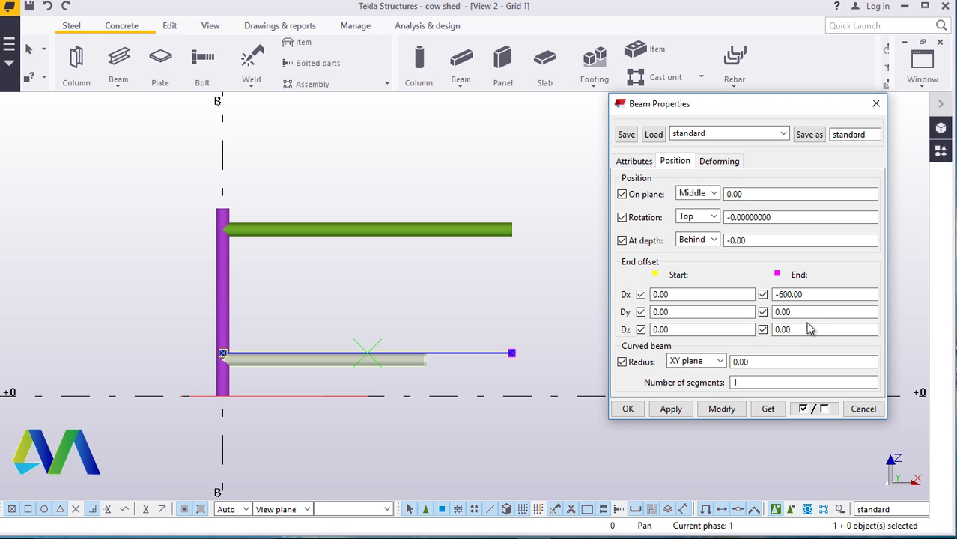
pyautogui.click(723, 411)
pyautogui.click(627, 409)
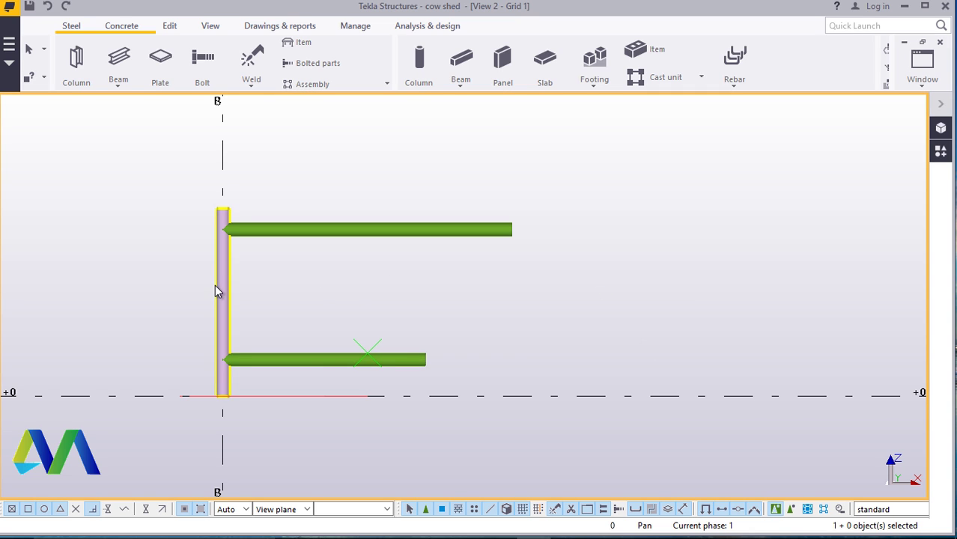
# Examine the post and both rails in the 3D view from several angles, including the hollow free end of the lower rail
pyautogui.scroll(1, 216, 286)
pyautogui.scroll(-2, 216, 285)
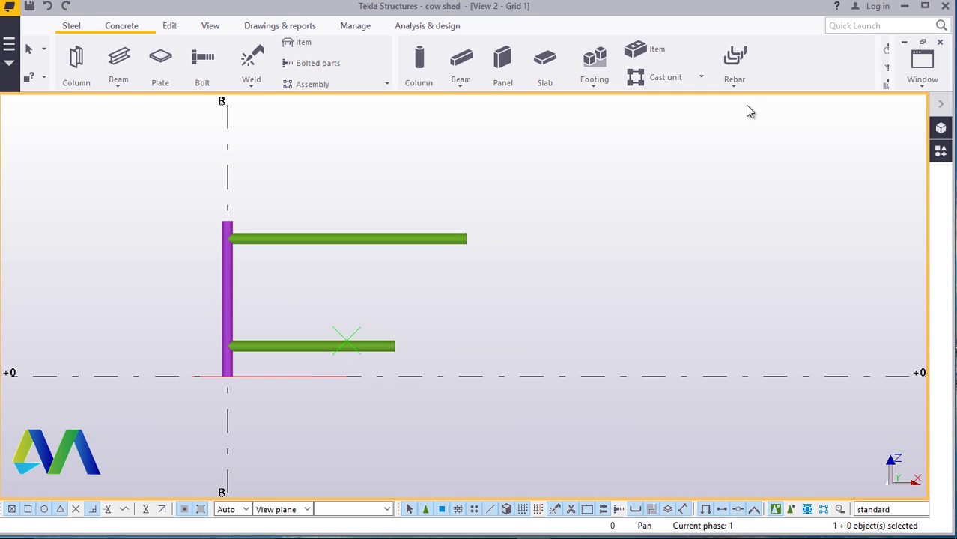
pyautogui.click(921, 88)
pyautogui.click(902, 165)
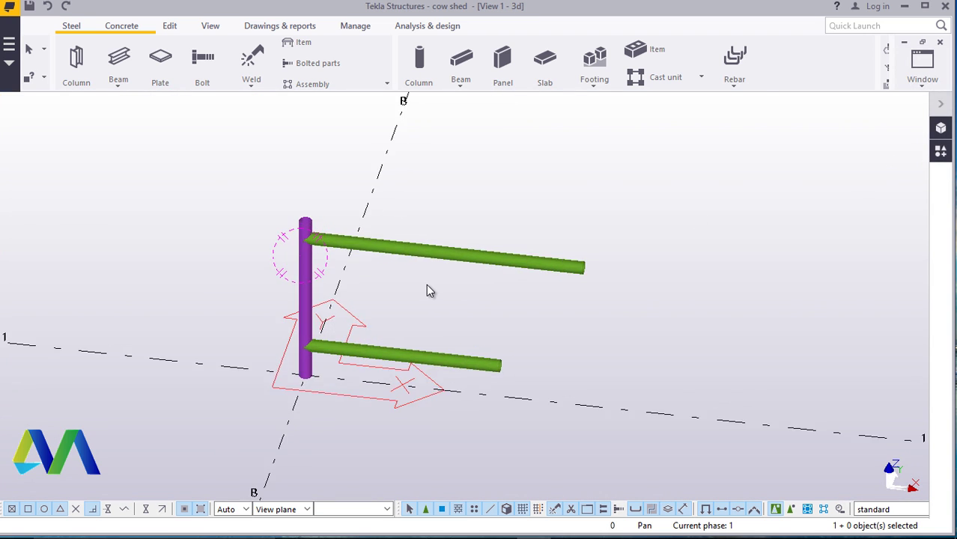
pyautogui.scroll(-2, 427, 292)
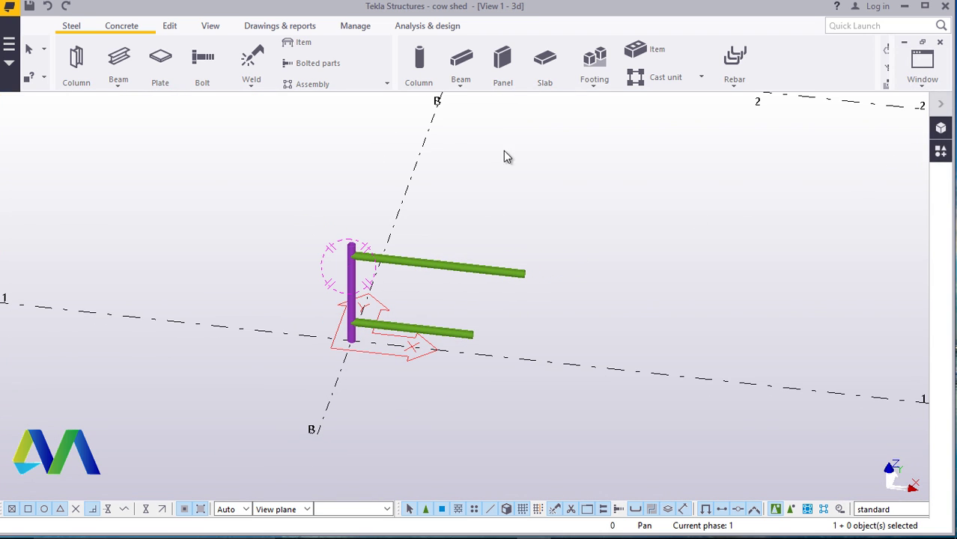
pyautogui.click(211, 27)
pyautogui.click(506, 70)
pyautogui.click(516, 92)
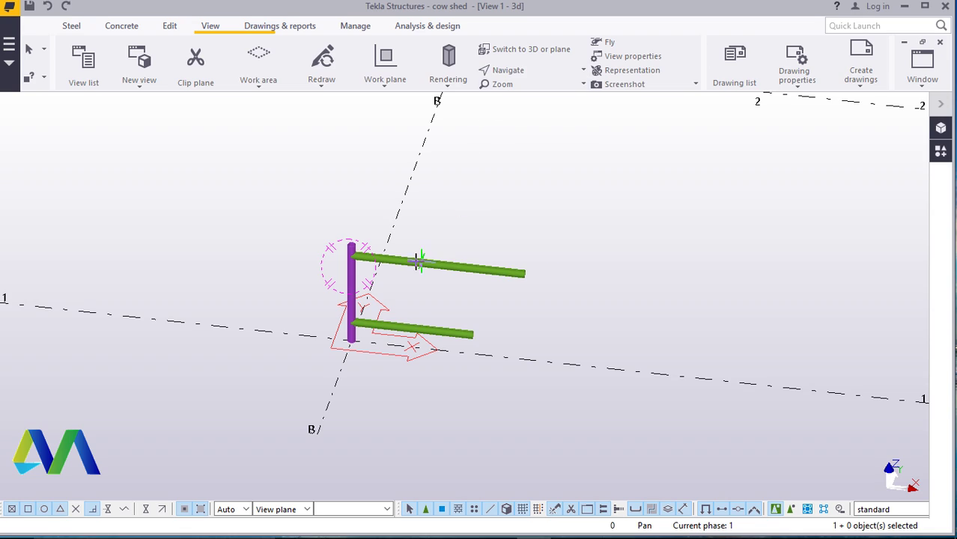
pyautogui.moveTo(412, 274); pyautogui.dragTo(448, 278)
pyautogui.scroll(4, 461, 404)
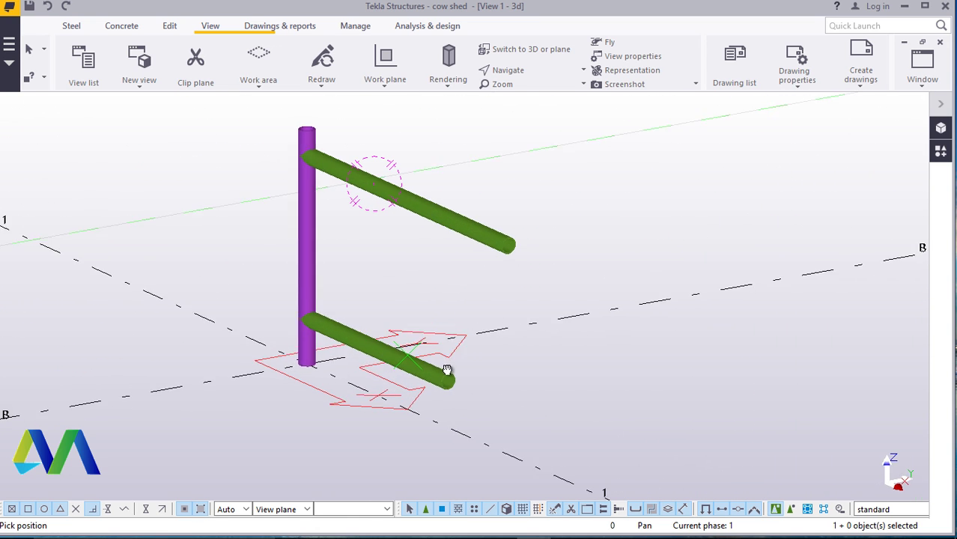
pyautogui.keyDown('ctrl'); pyautogui.moveTo(446, 370); pyautogui.dragTo(489, 370, button='middle'); pyautogui.keyUp('ctrl')
pyautogui.scroll(5, 474, 378)
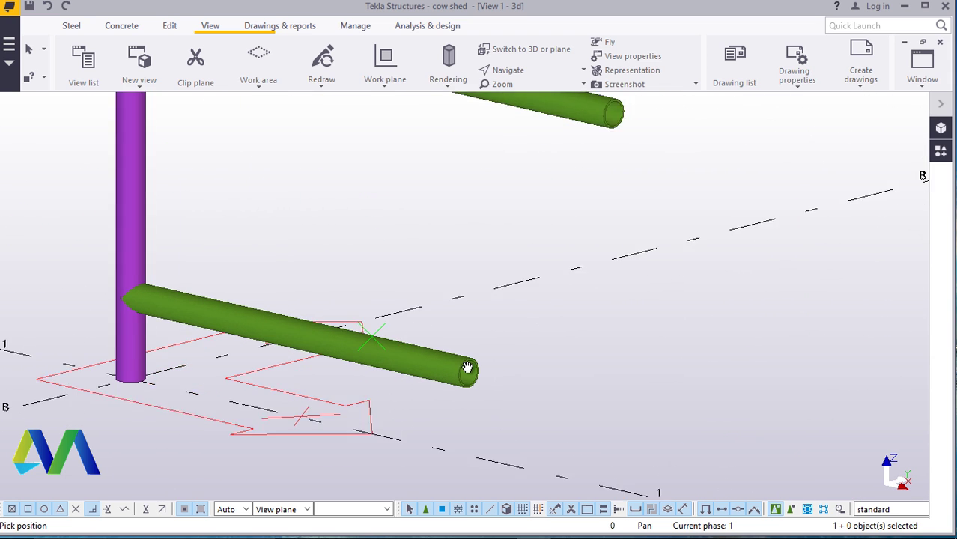
# Place a single divided-line point at the centre of the lower rail's free end, using the top and bottom of its outer edge
pyautogui.scroll(3, 466, 370)
pyautogui.rightClick(589, 314)
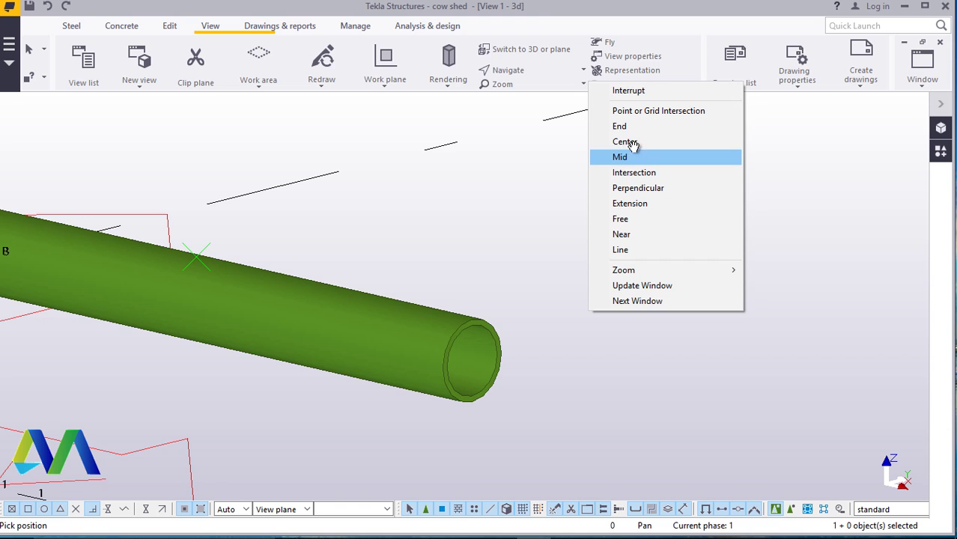
pyautogui.click(627, 91)
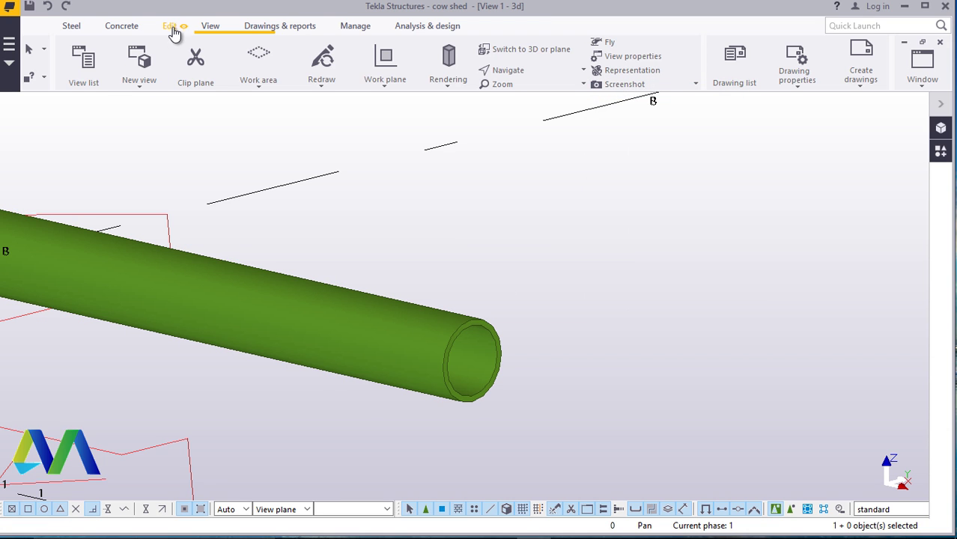
pyautogui.click(170, 27)
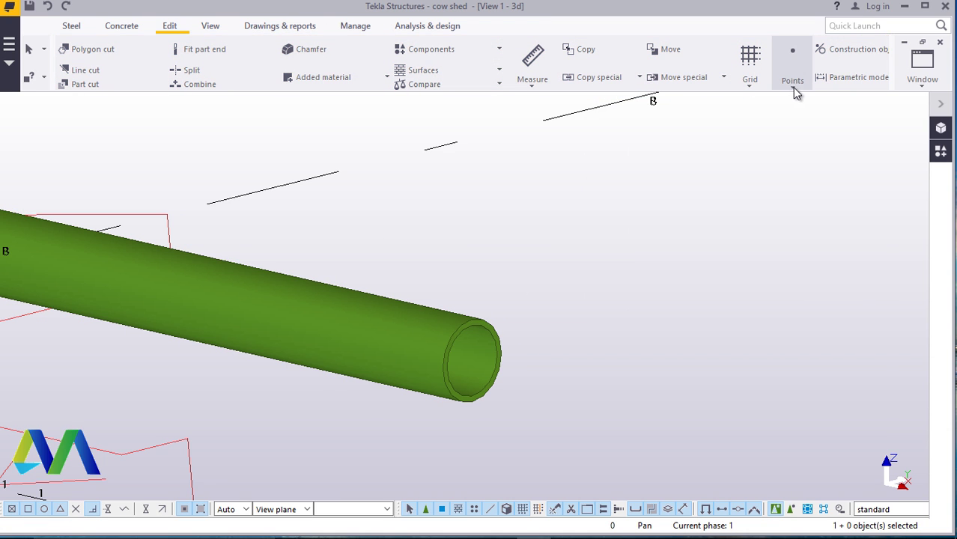
pyautogui.click(792, 75)
pyautogui.click(803, 103)
pyautogui.scroll(2, 482, 395)
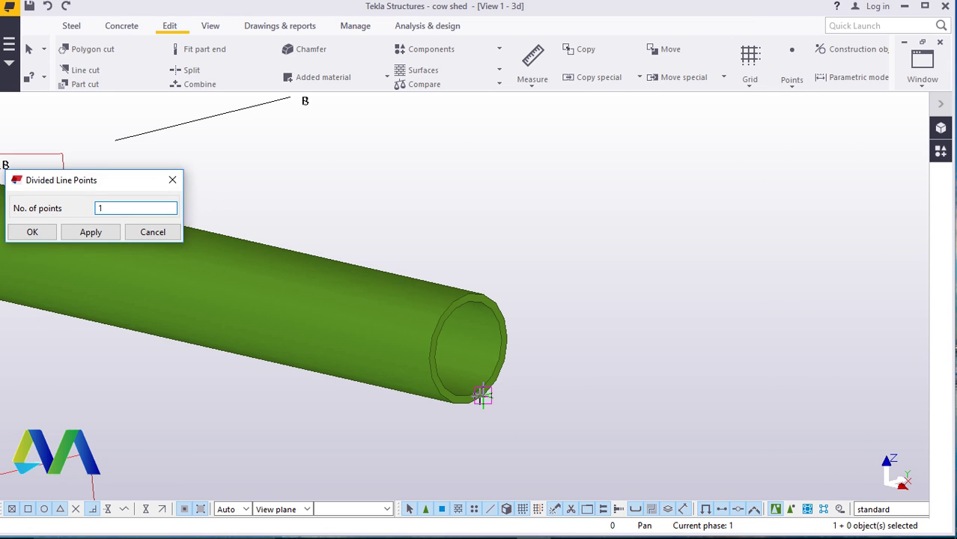
pyautogui.scroll(2, 483, 395)
pyautogui.scroll(-4, 482, 395)
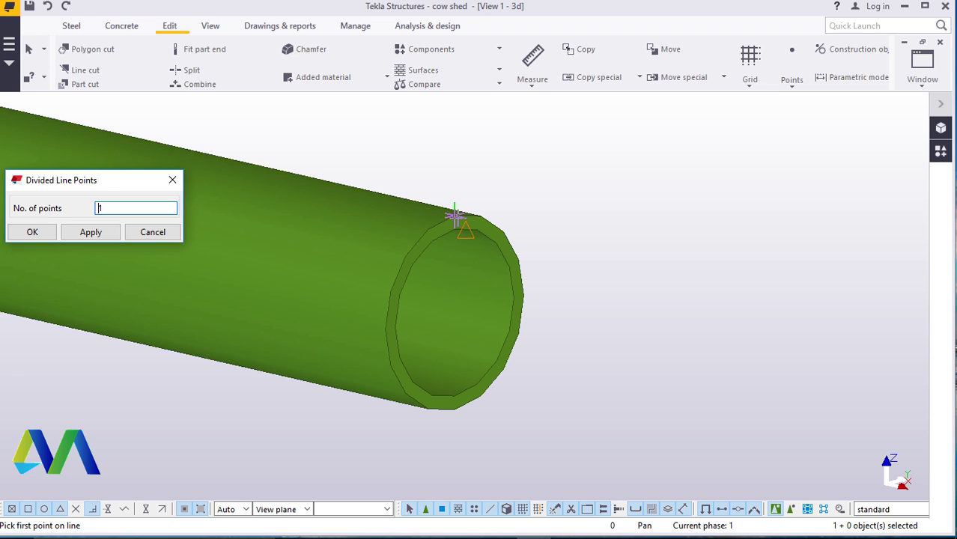
pyautogui.click(456, 217)
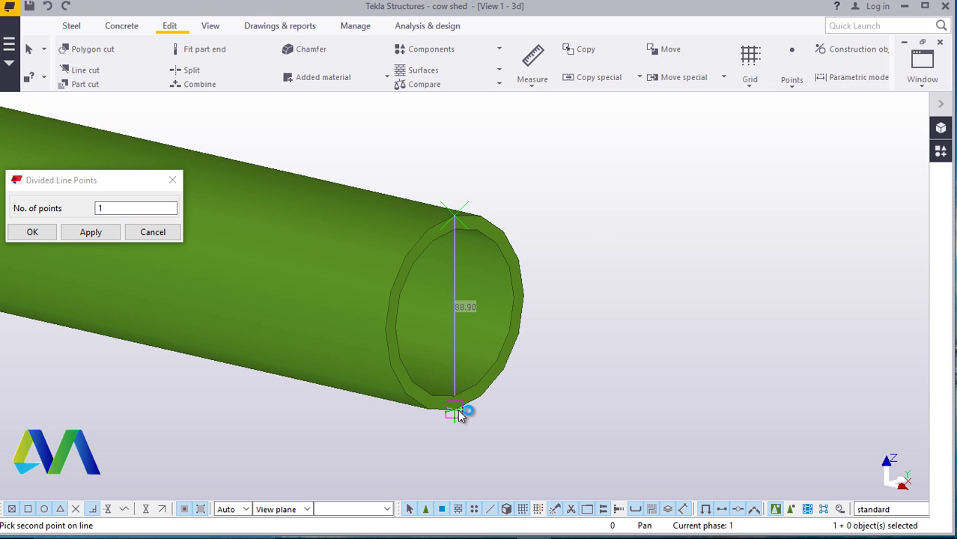
pyautogui.rightClick(590, 229)
pyautogui.click(662, 235)
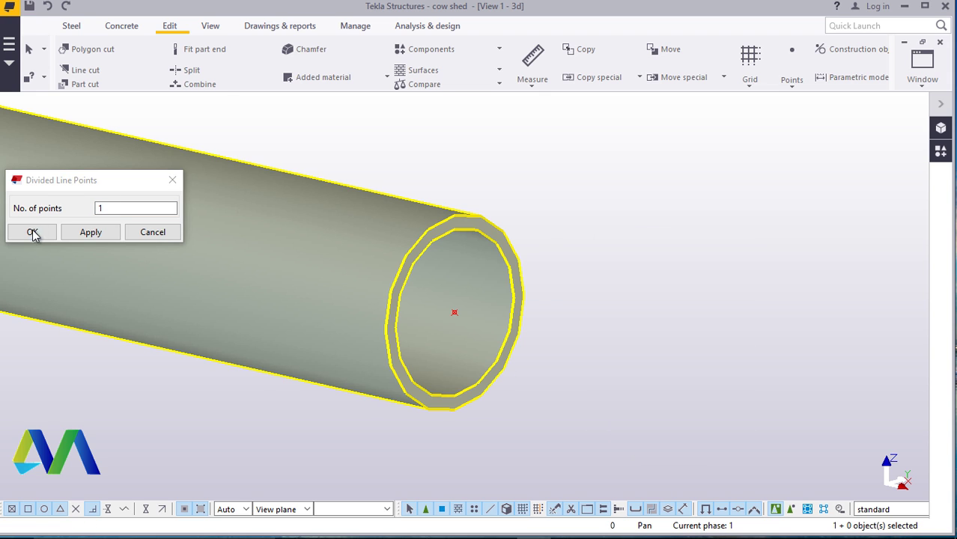
pyautogui.click(32, 232)
# Place a single divided-line point midway between the top and bottom of the upper rail's open free end
pyautogui.scroll(-6, 217, 335)
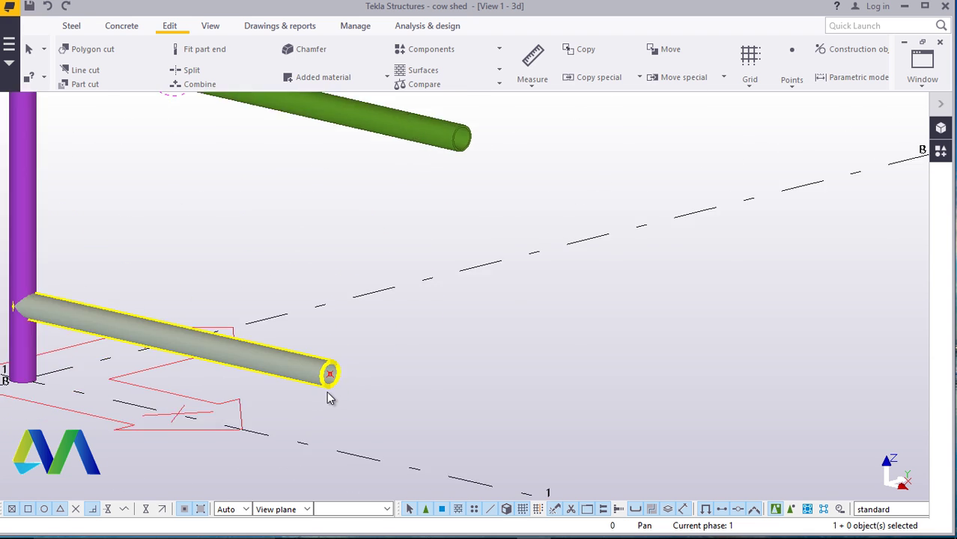
pyautogui.scroll(8, 427, 185)
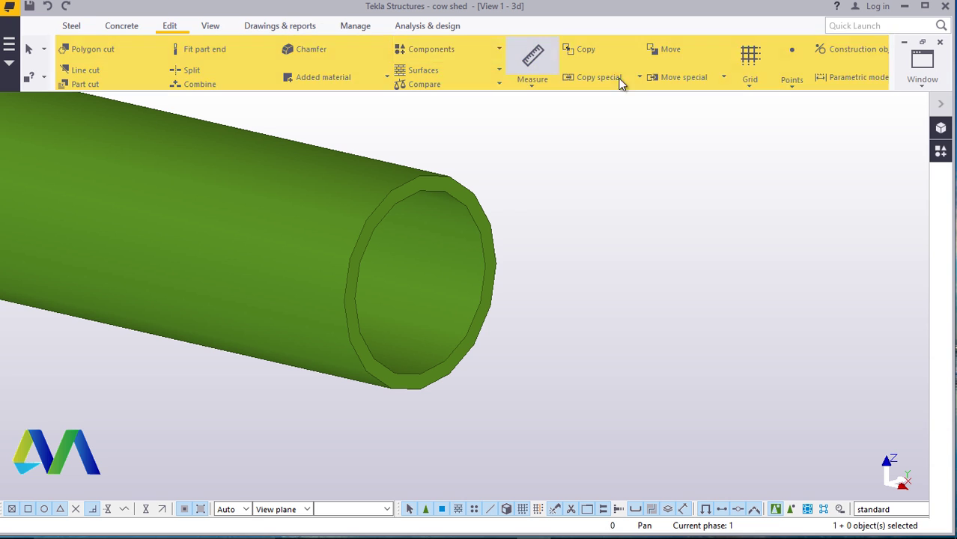
pyautogui.click(790, 84)
pyautogui.click(789, 104)
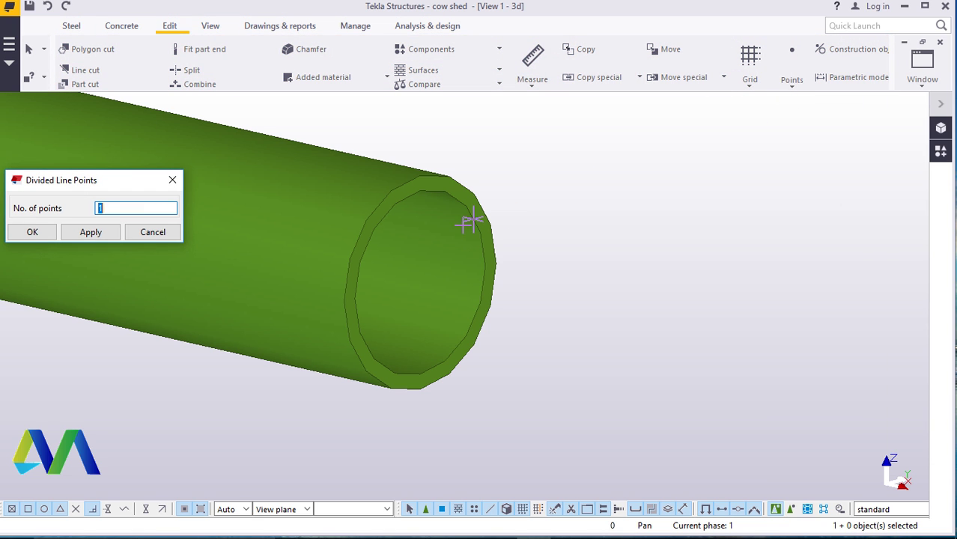
pyautogui.click(423, 181)
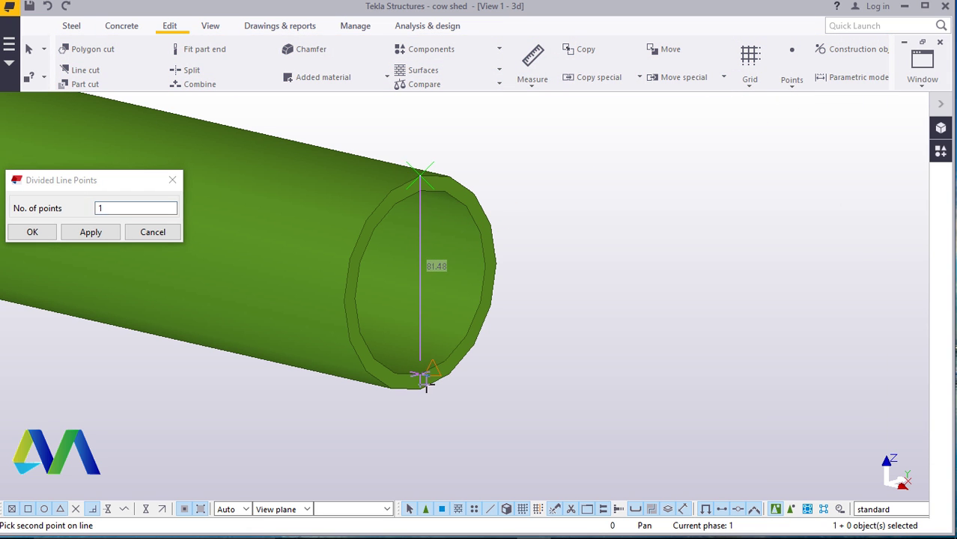
pyautogui.rightClick(578, 248)
pyautogui.click(599, 258)
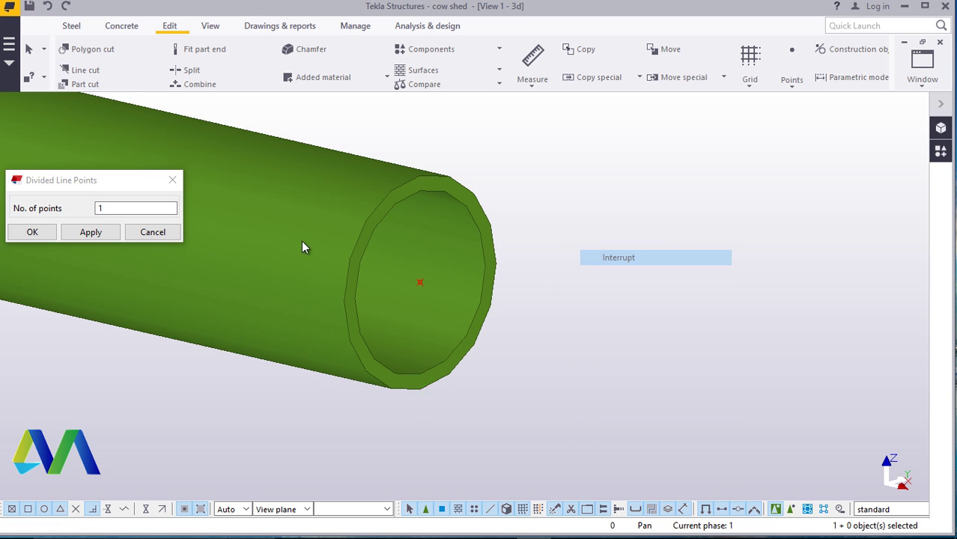
pyautogui.click(42, 236)
# Try to model a steel beam linking the free ends of the lower and upper rails, and undo it
pyautogui.scroll(-6, 606, 218)
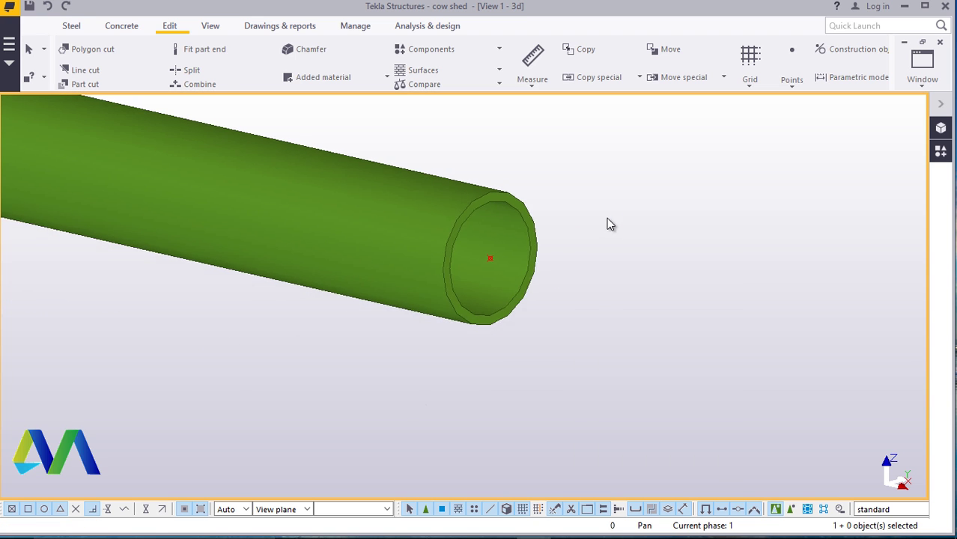
pyautogui.scroll(-3, 604, 210)
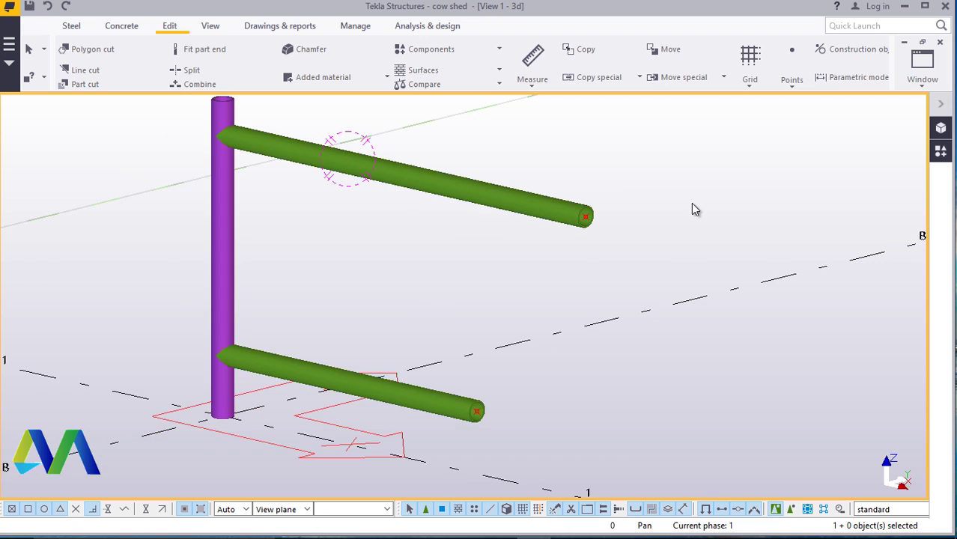
pyautogui.scroll(4, 521, 389)
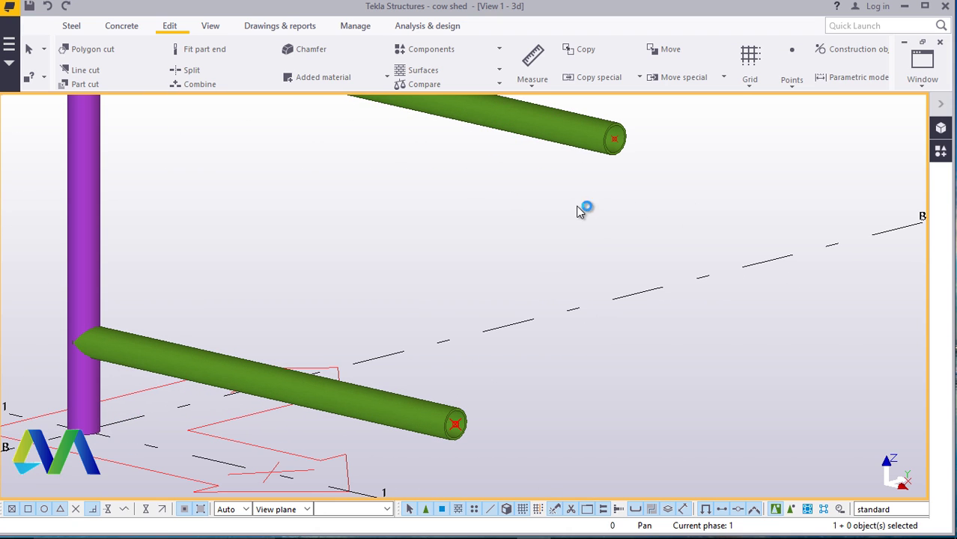
pyautogui.click(73, 27)
pyautogui.click(117, 85)
pyautogui.click(135, 103)
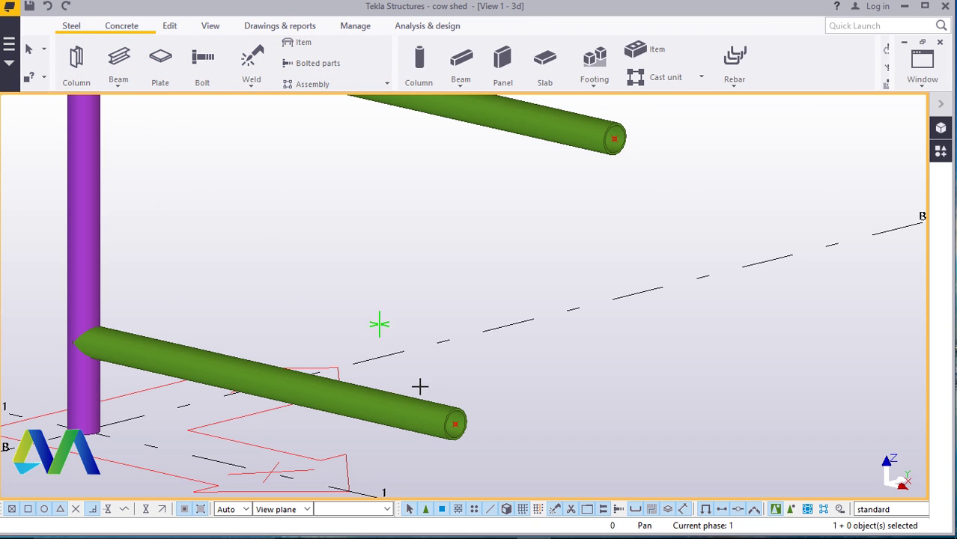
pyautogui.scroll(5, 462, 430)
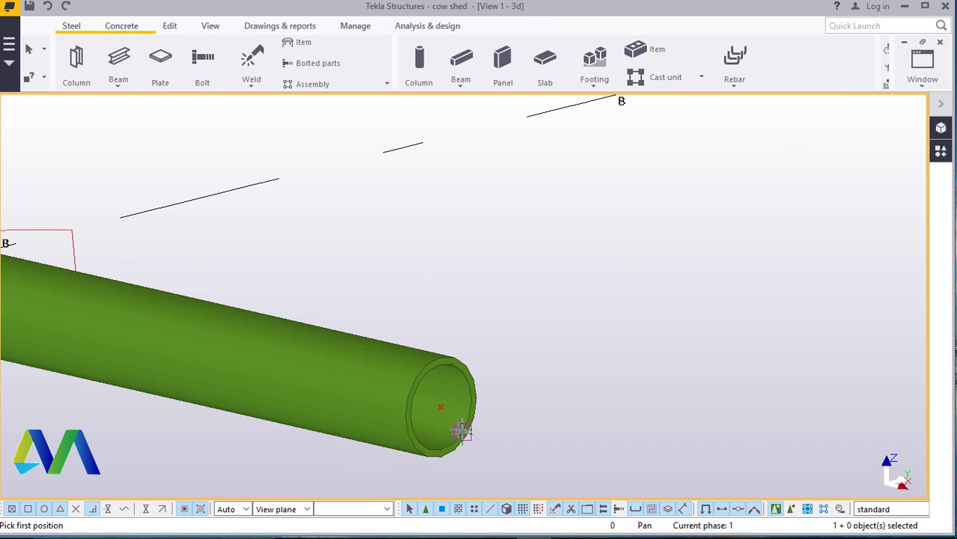
pyautogui.scroll(-6, 411, 406)
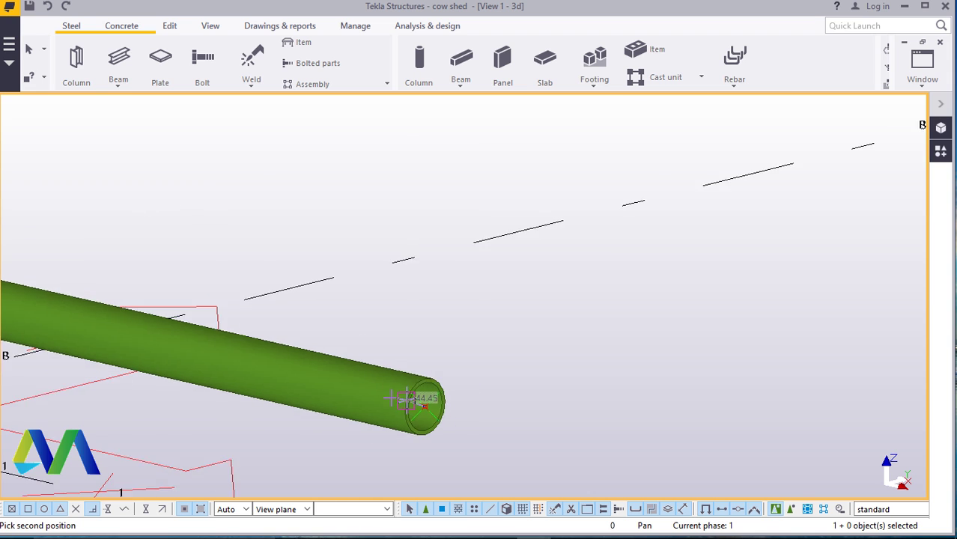
pyautogui.scroll(4, 498, 228)
pyautogui.scroll(5, 499, 229)
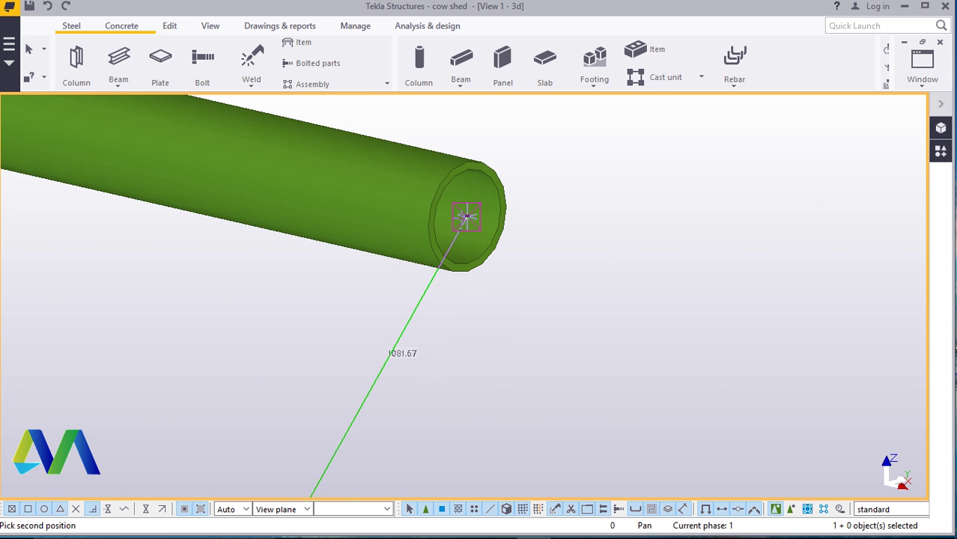
pyautogui.rightClick(543, 160)
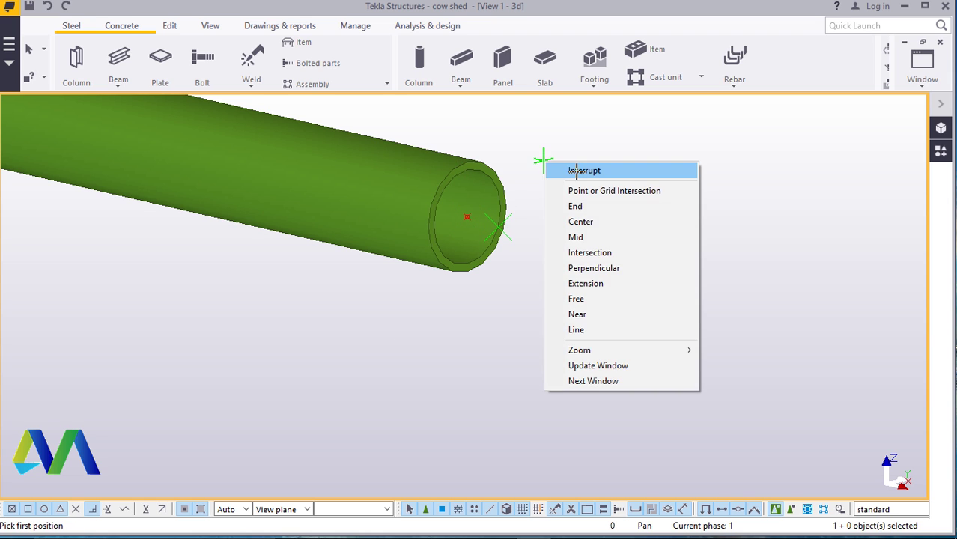
pyautogui.click(577, 171)
pyautogui.click(47, 8)
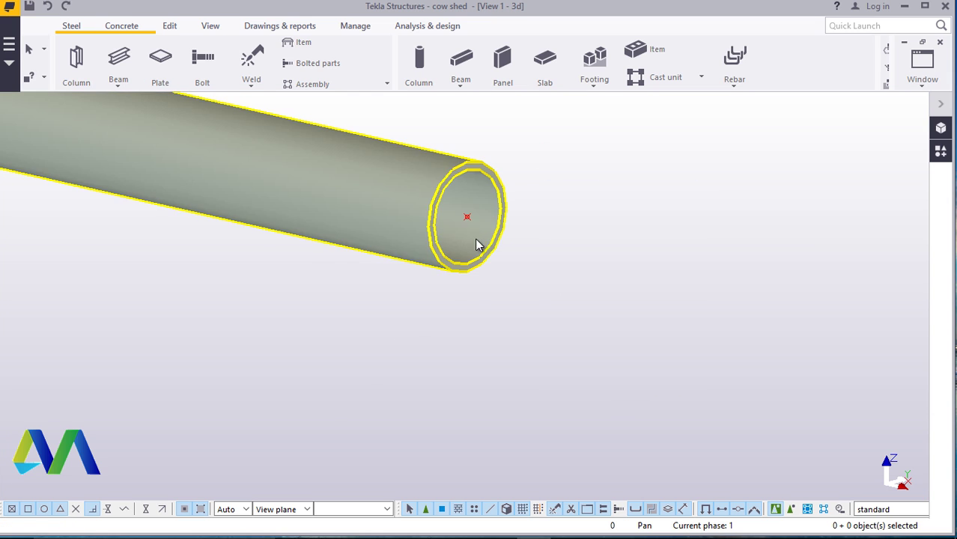
# Model a steel beam from the centre point of the lower rail's free end to the centre point of the upper rail's free end
pyautogui.click(118, 88)
pyautogui.click(128, 103)
pyautogui.scroll(-1, 458, 221)
pyautogui.scroll(-4, 459, 220)
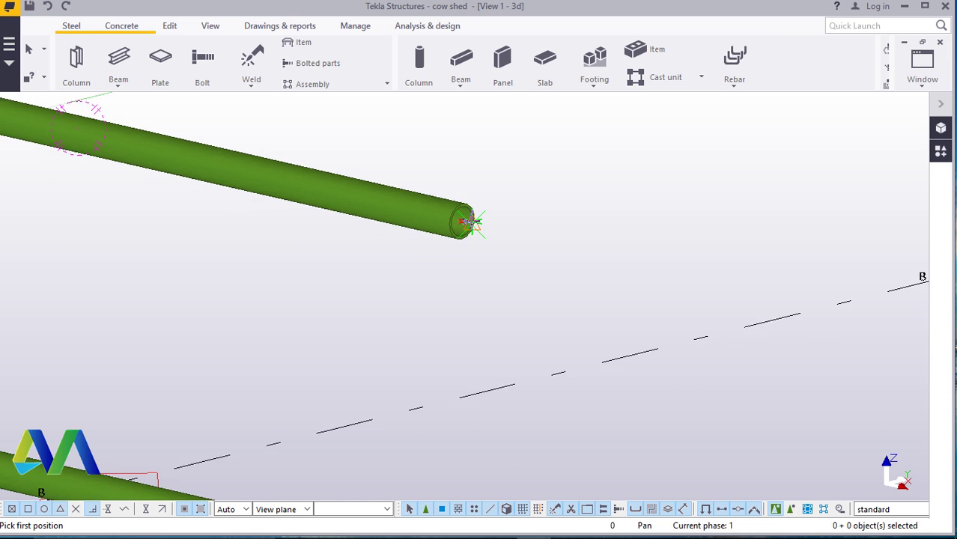
pyautogui.scroll(-1, 350, 472)
pyautogui.scroll(5, 331, 461)
pyautogui.scroll(6, 332, 460)
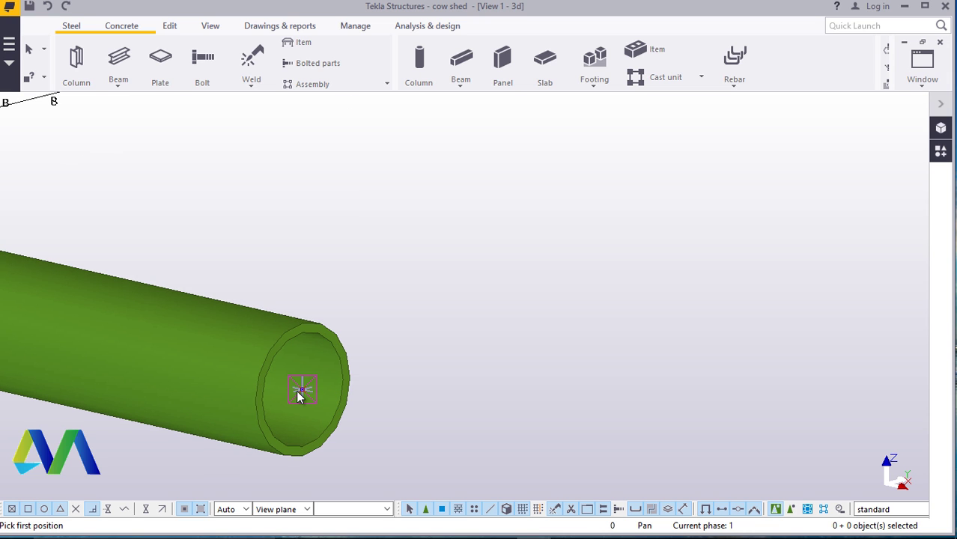
pyautogui.scroll(-8, 302, 388)
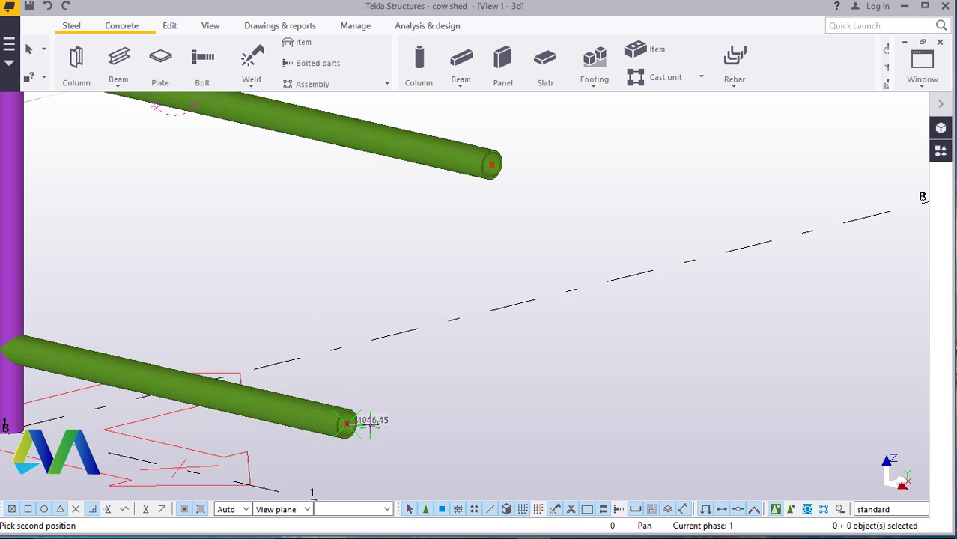
pyautogui.scroll(6, 456, 265)
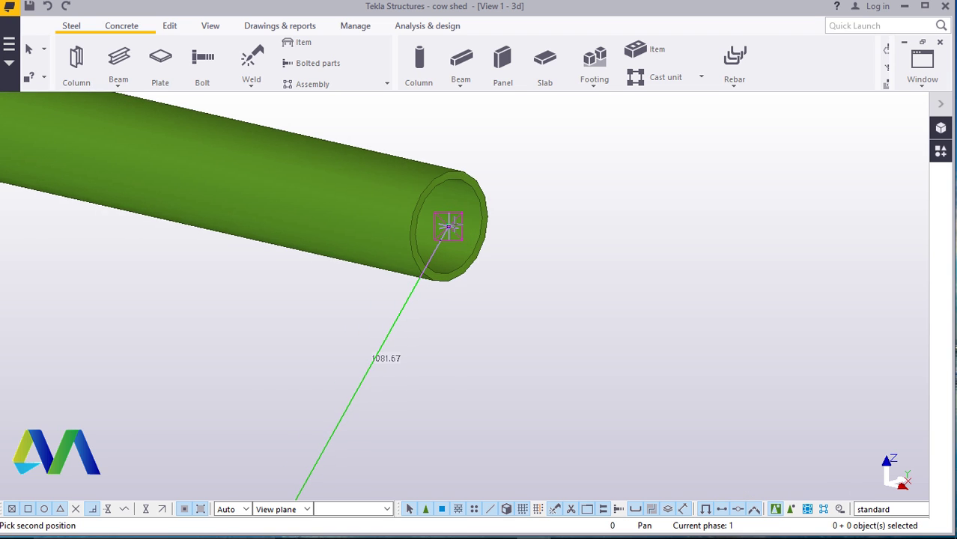
pyautogui.rightClick(527, 175)
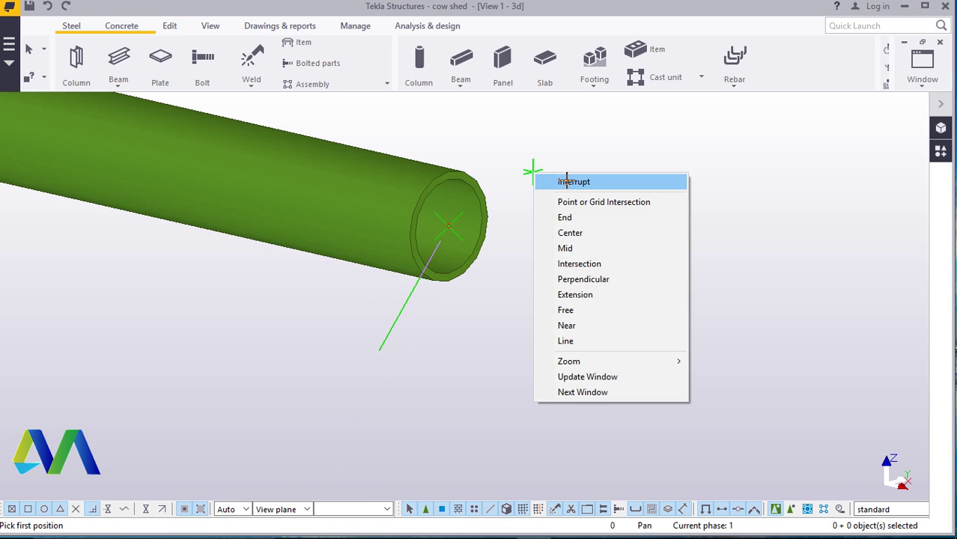